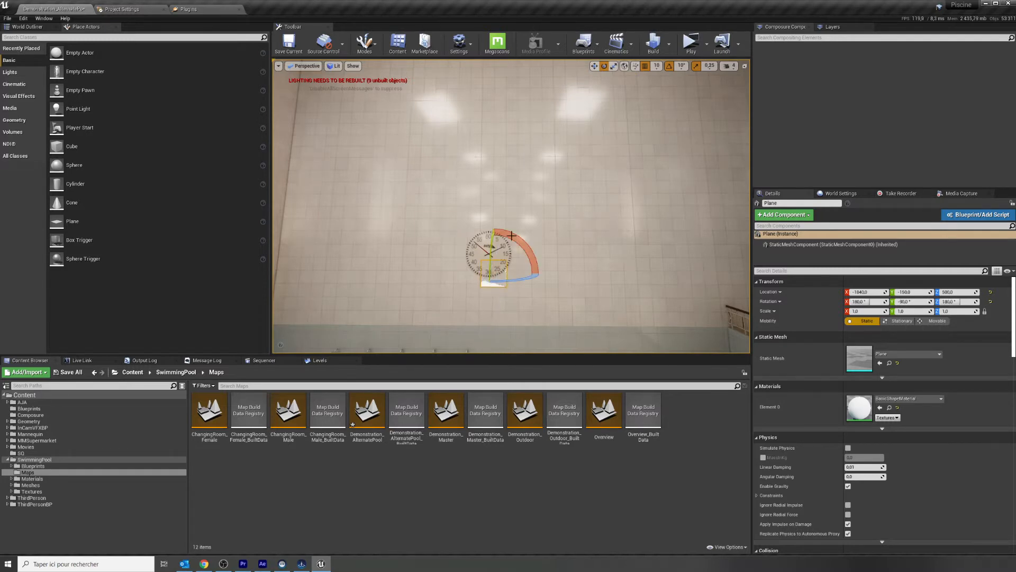
# Step: Move the plane to X location -1420 and set its Y scale to 1.77
pyautogui.press('w')
pyautogui.moveTo(484, 280); pyautogui.dragTo(475, 306)
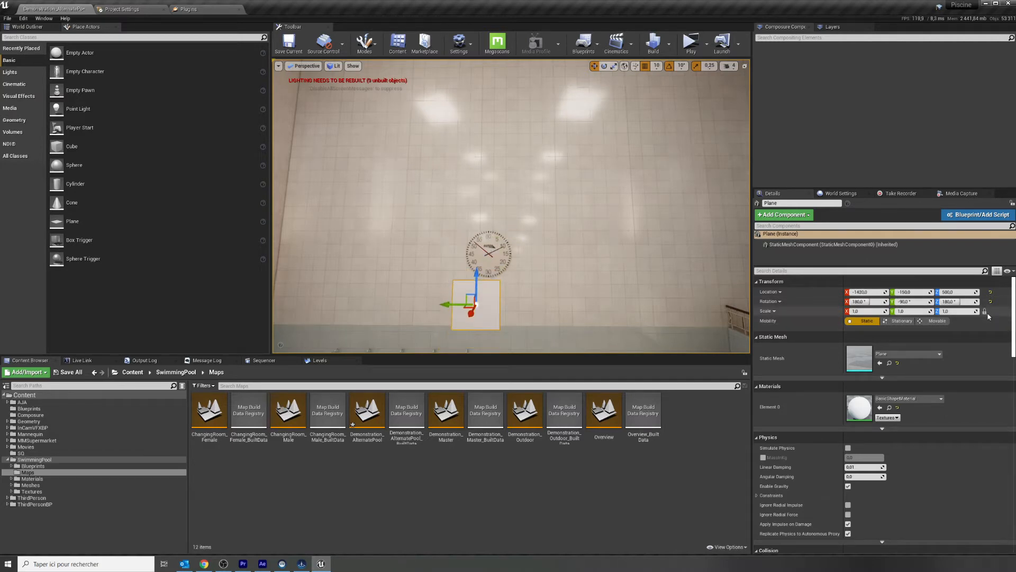
pyautogui.click(909, 311)
pyautogui.write('1')
pyautogui.press('Return')
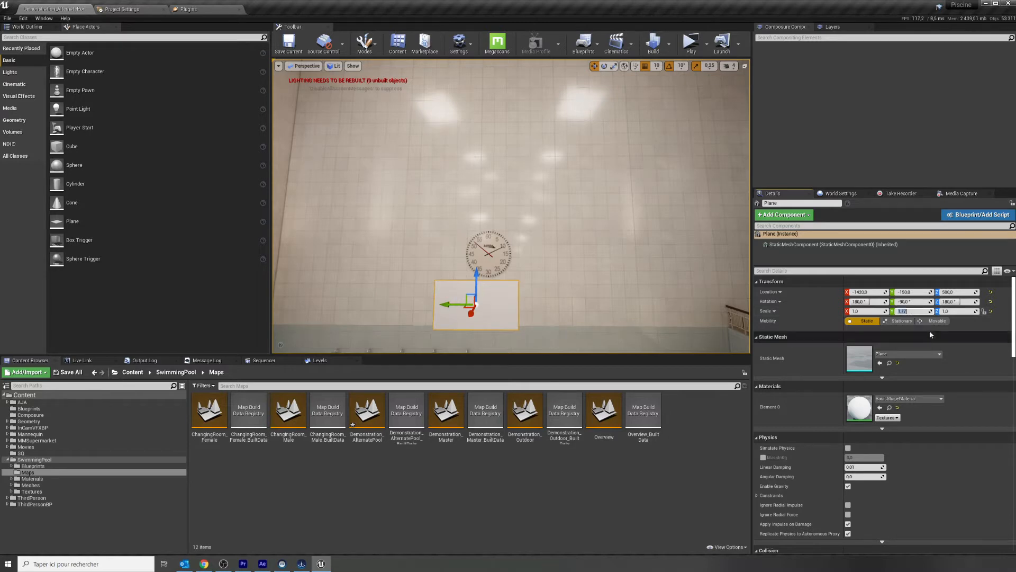
# Step: Lock the plane's scale proportions and enlarge it to a Y scale of about 6.13
pyautogui.click(985, 311)
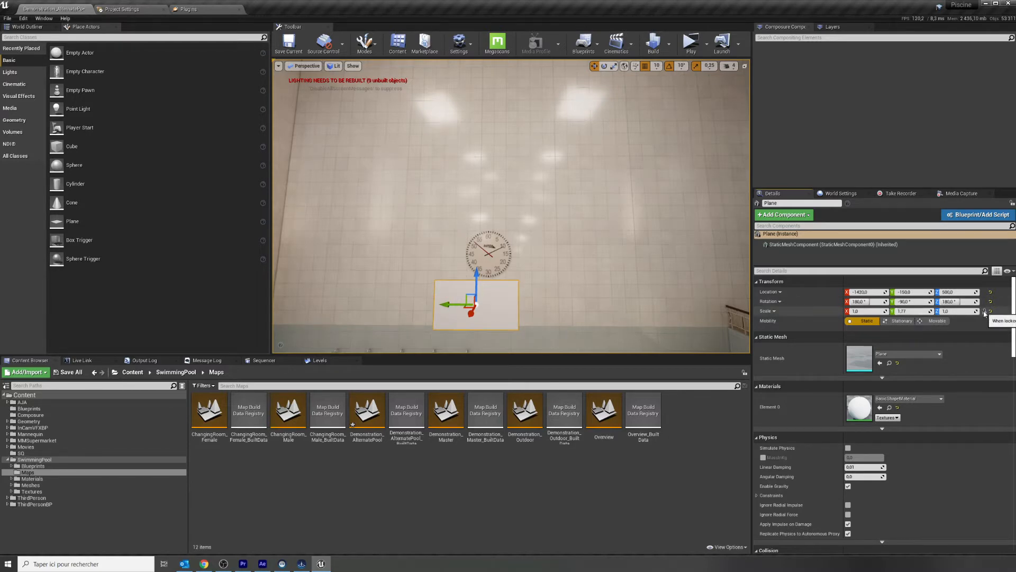
pyautogui.click(911, 312)
pyautogui.click(868, 311)
pyautogui.moveTo(910, 312); pyautogui.dragTo(978, 312)
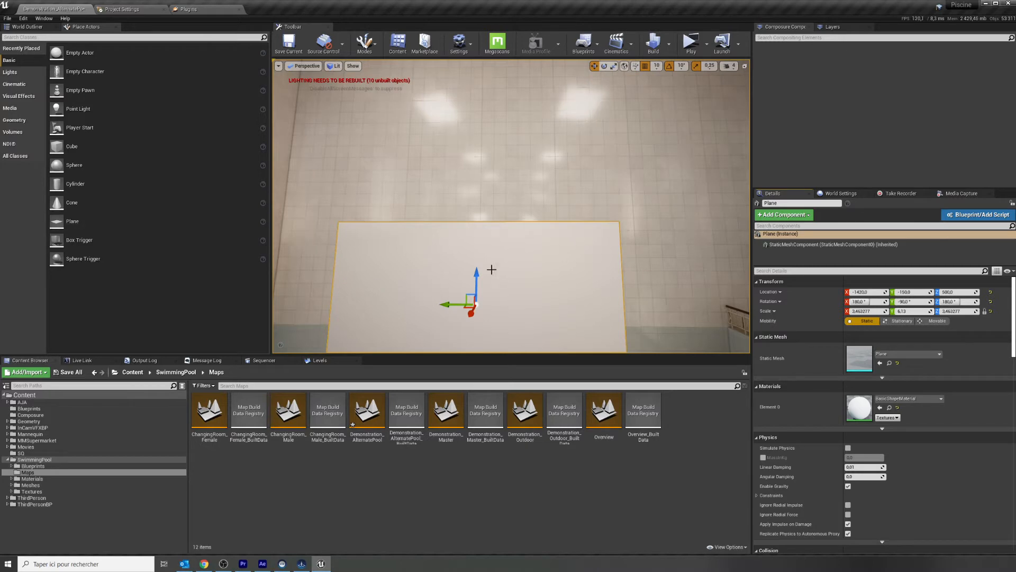
# Step: Raise the plane to Z location 620 and move it toward the clock wall to X location -1800
pyautogui.moveTo(476, 273); pyautogui.dragTo(718, 261)
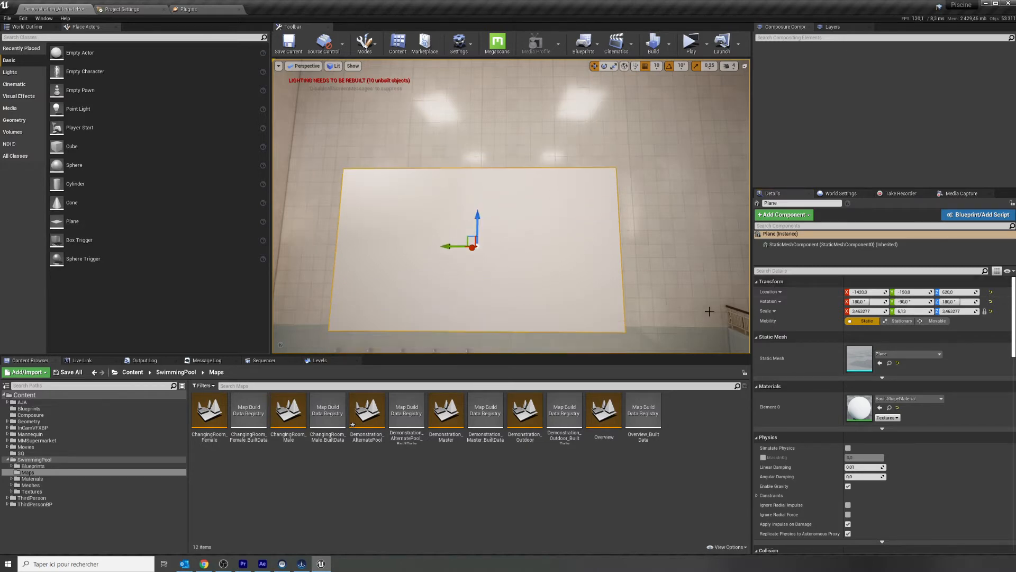
pyautogui.moveTo(709, 311); pyautogui.dragTo(688, 280, button='right')
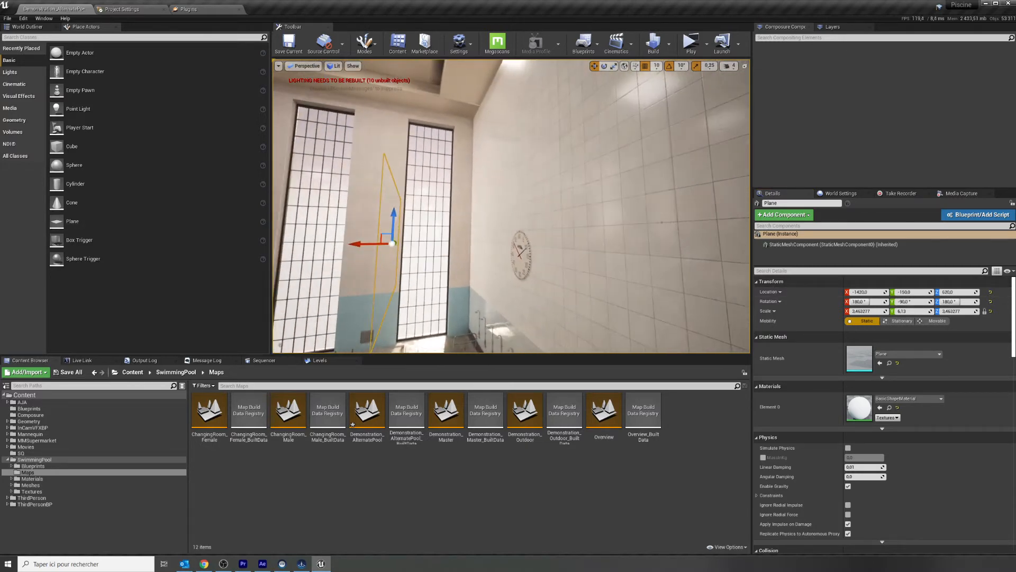
pyautogui.moveTo(355, 244); pyautogui.dragTo(482, 244)
pyautogui.moveTo(482, 244); pyautogui.dragTo(622, 297, button='right')
# Step: Enlarge the plane proportionally to a Y scale of about 10.3 and reposition it at Y -120, Z 660
pyautogui.press('r')
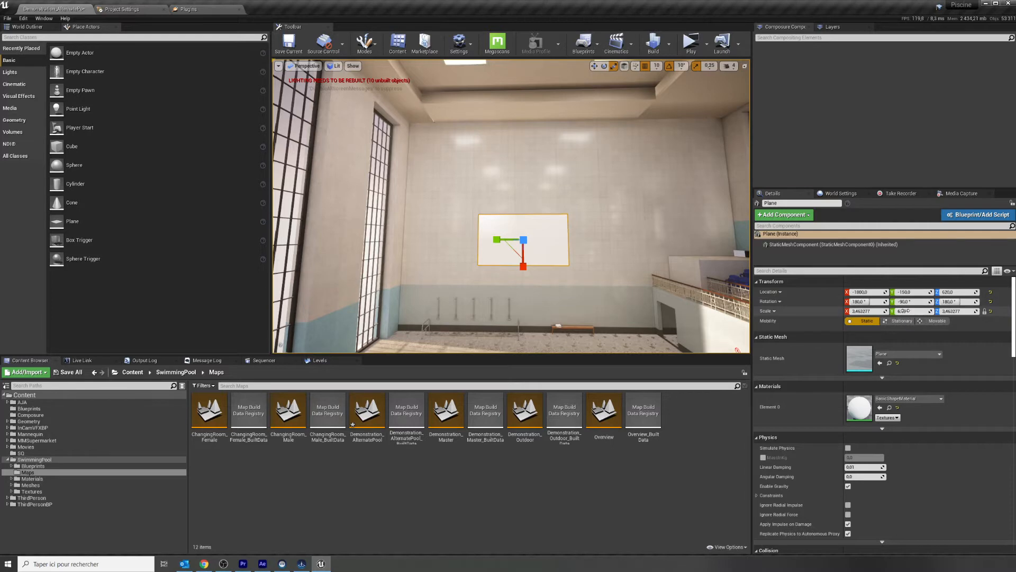
pyautogui.moveTo(904, 311); pyautogui.dragTo(948, 311)
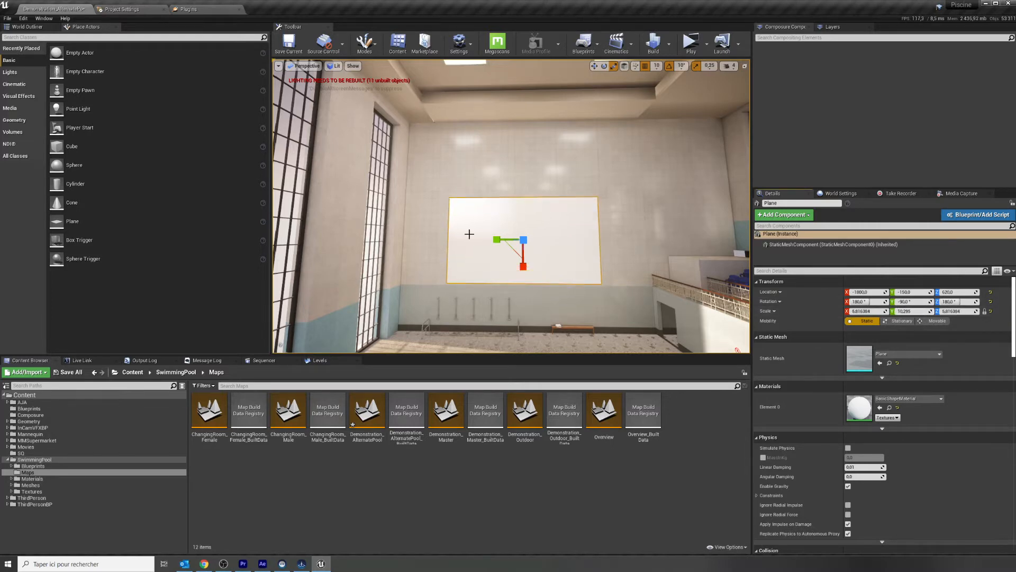
pyautogui.press('w')
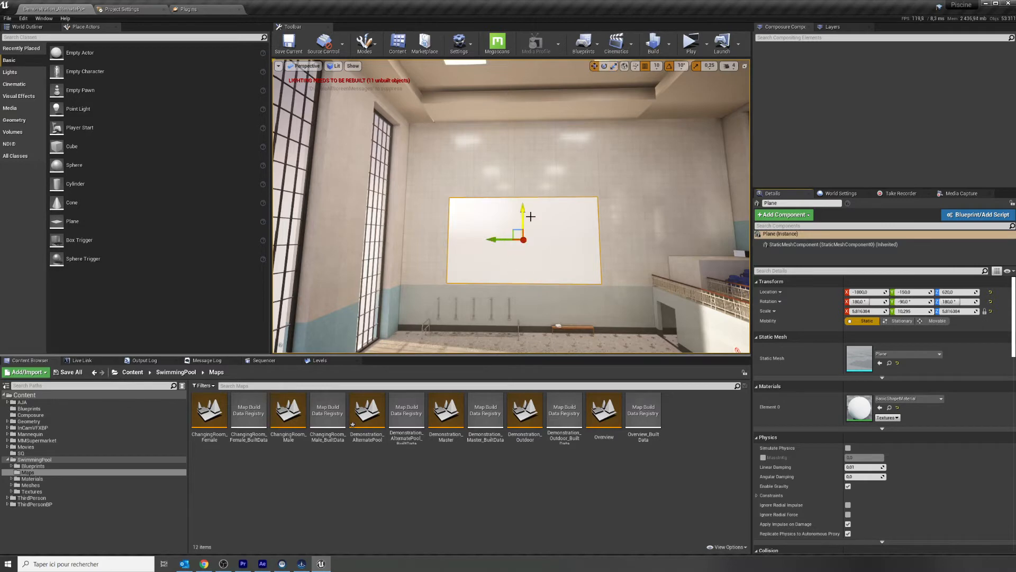
pyautogui.moveTo(521, 210); pyautogui.dragTo(522, 204)
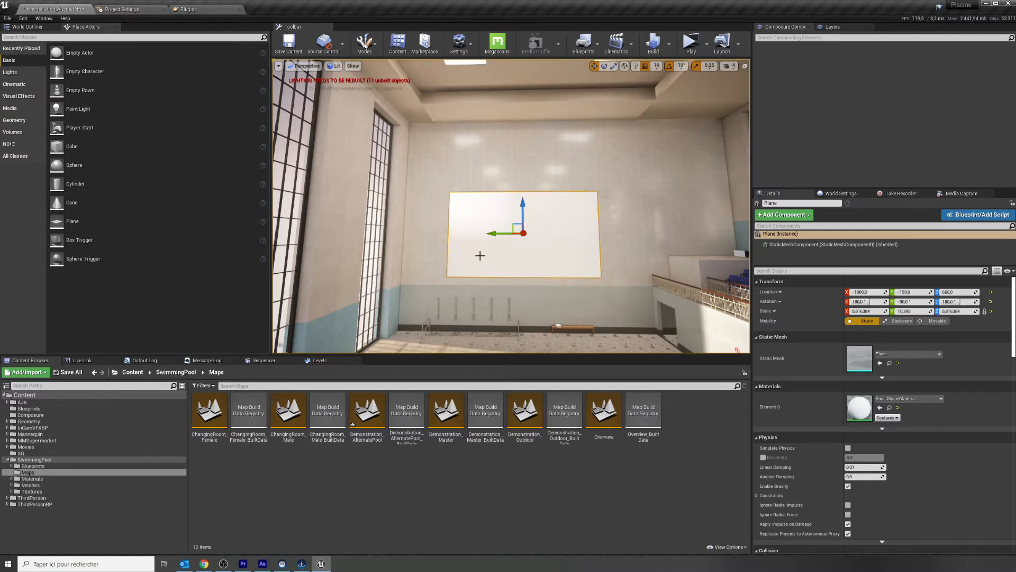
pyautogui.moveTo(495, 233); pyautogui.dragTo(490, 233)
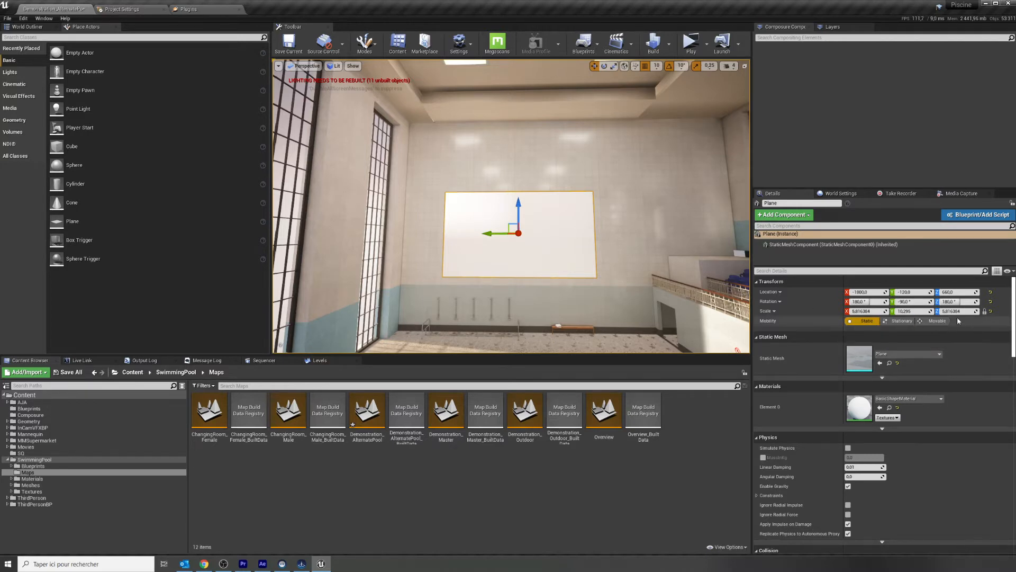
# Step: Switch to Premiere Pro and move the playhead to the start of the marked range, at 00:30:23:09
pyautogui.click(242, 564)
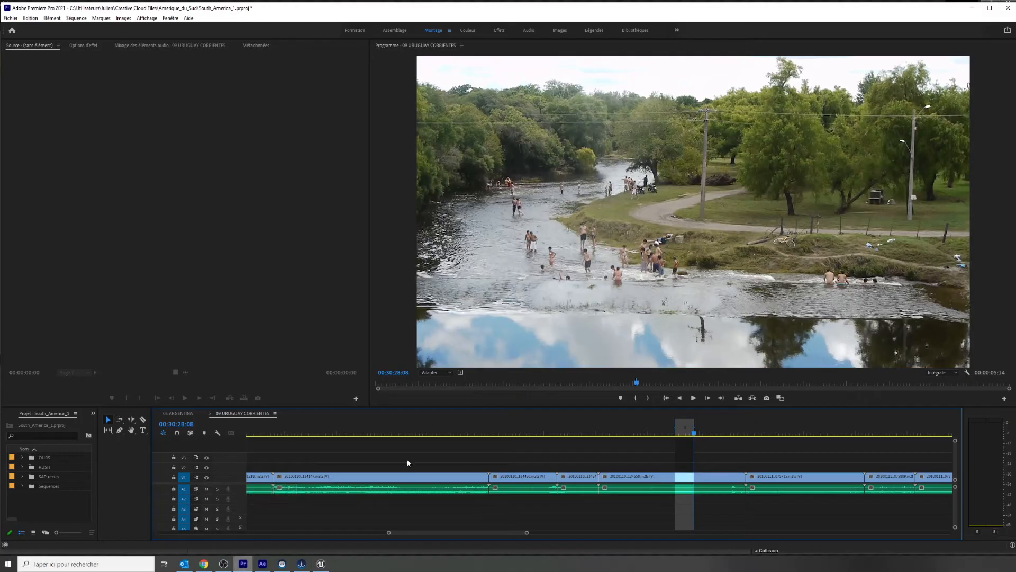
pyautogui.moveTo(695, 434); pyautogui.dragTo(678, 440)
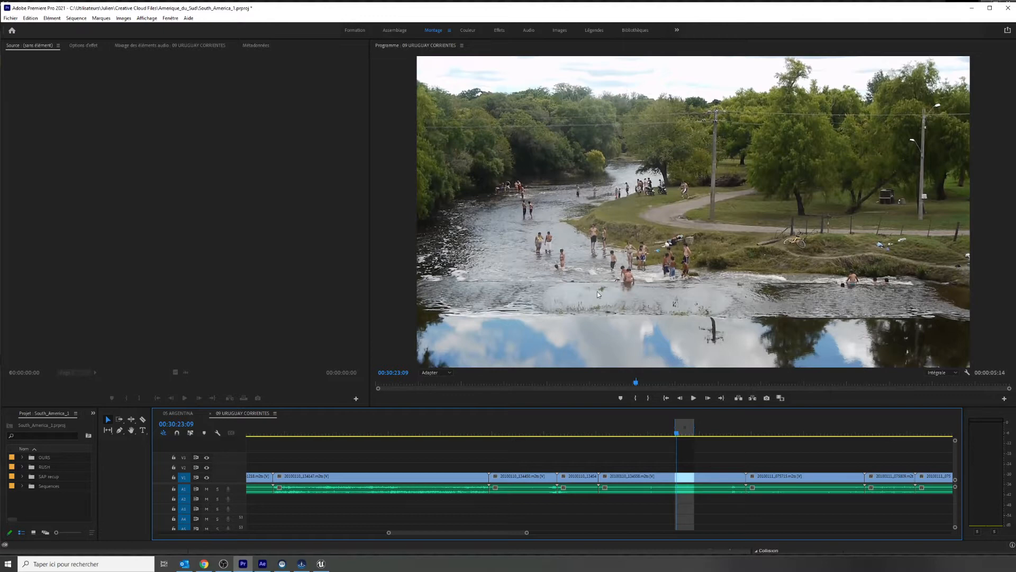
# Step: Open the sequence's export settings and choose the H.264 format with a progressive field order
pyautogui.hotkey('ctrl', 'm')
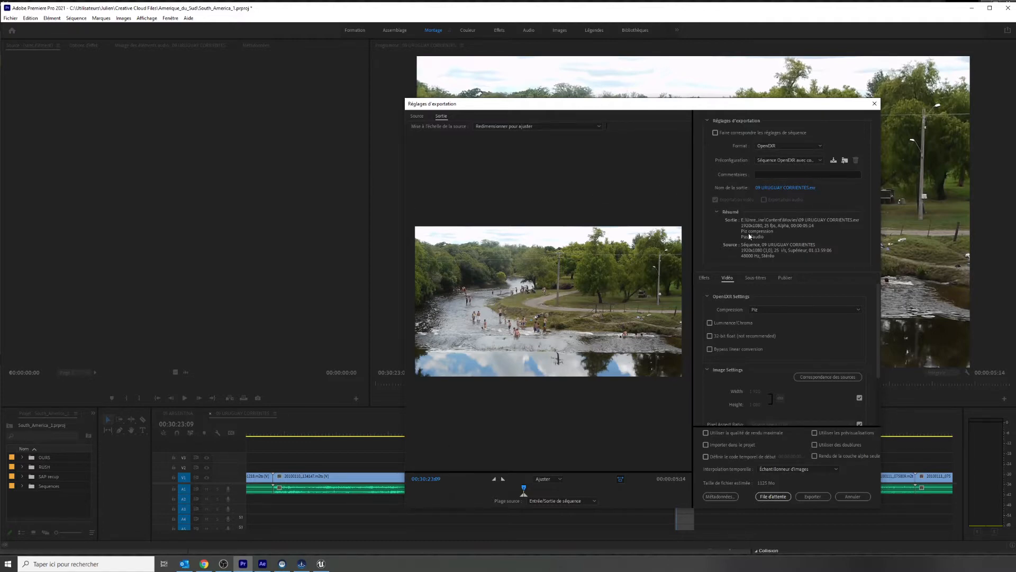
pyautogui.click(788, 145)
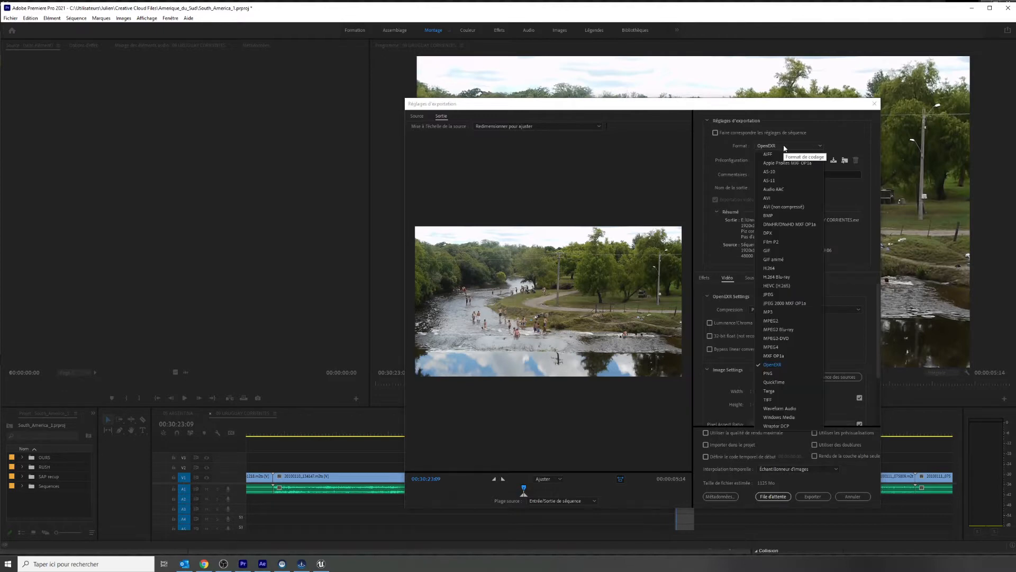
pyautogui.click(777, 271)
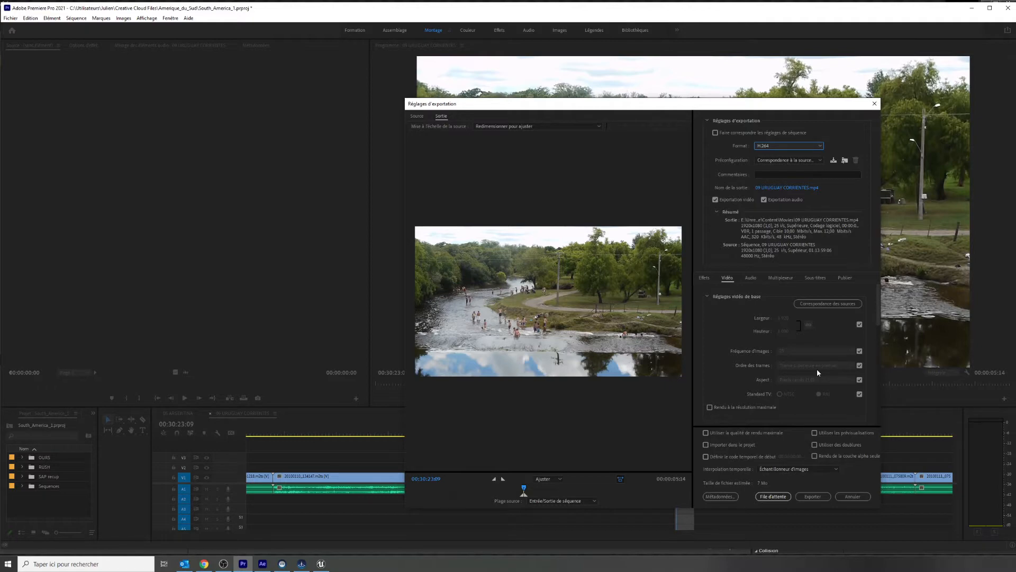
pyautogui.click(859, 365)
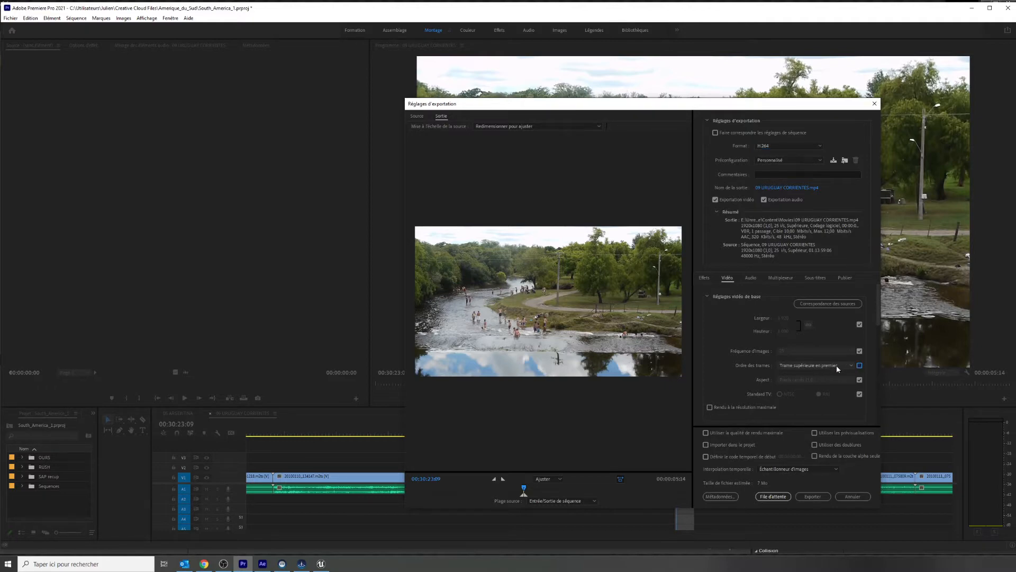
pyautogui.click(836, 364)
pyautogui.click(799, 374)
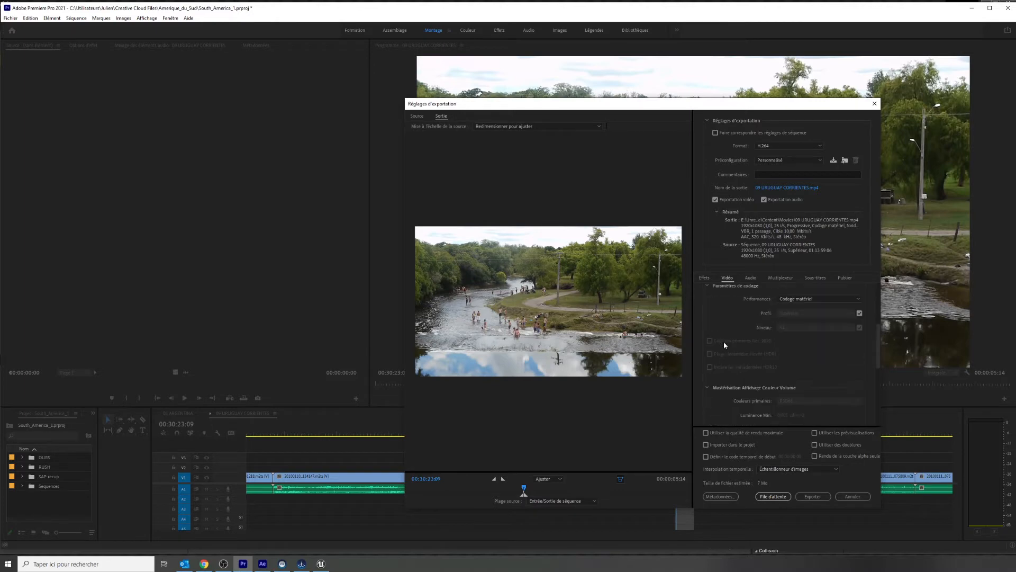
# Step: Set the export's bitrate encoding to VBR, 2 passes
pyautogui.scroll(-3, 723, 341)
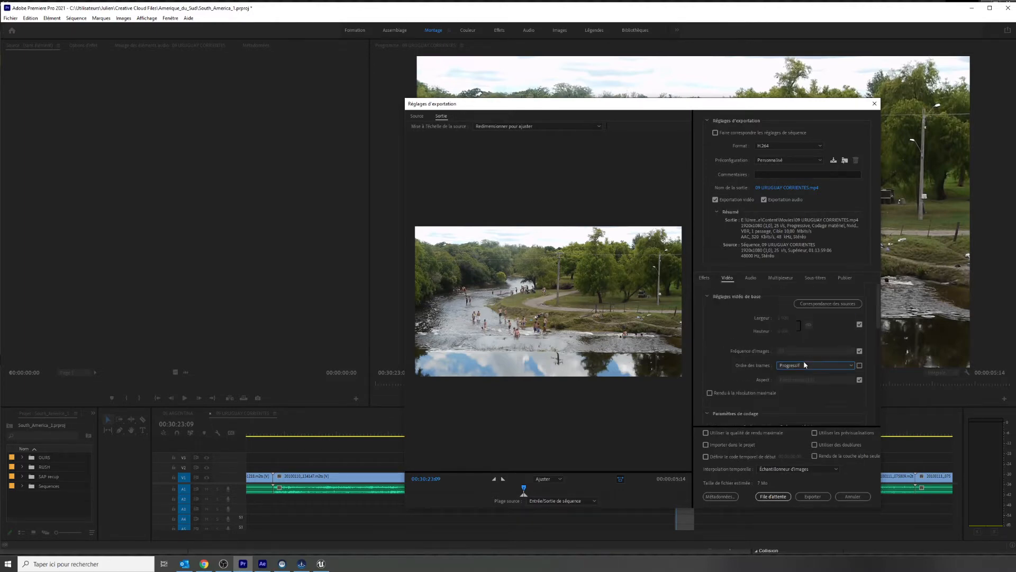
pyautogui.scroll(-5, 803, 361)
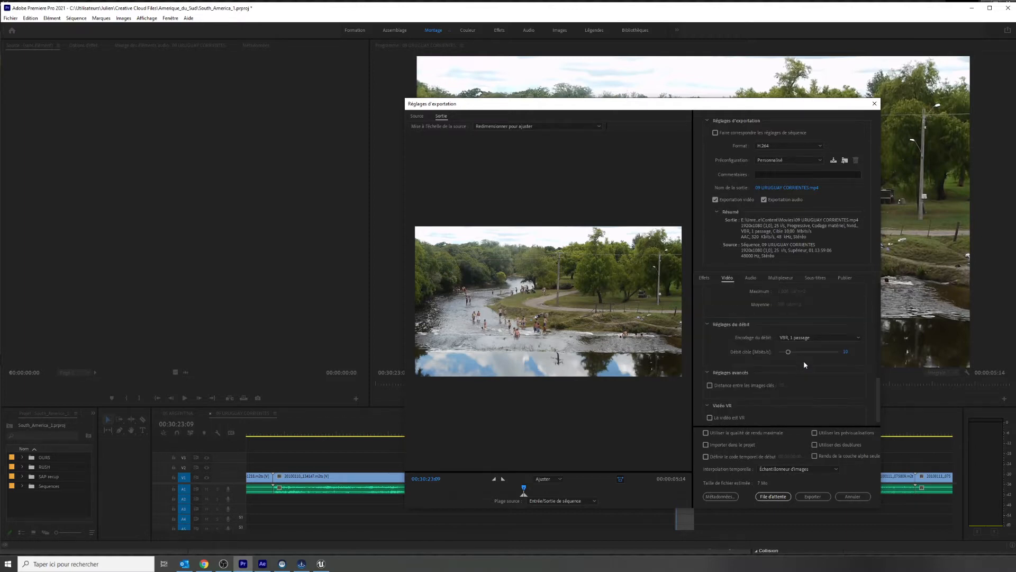
pyautogui.click(810, 337)
pyautogui.click(804, 364)
pyautogui.scroll(10, 717, 364)
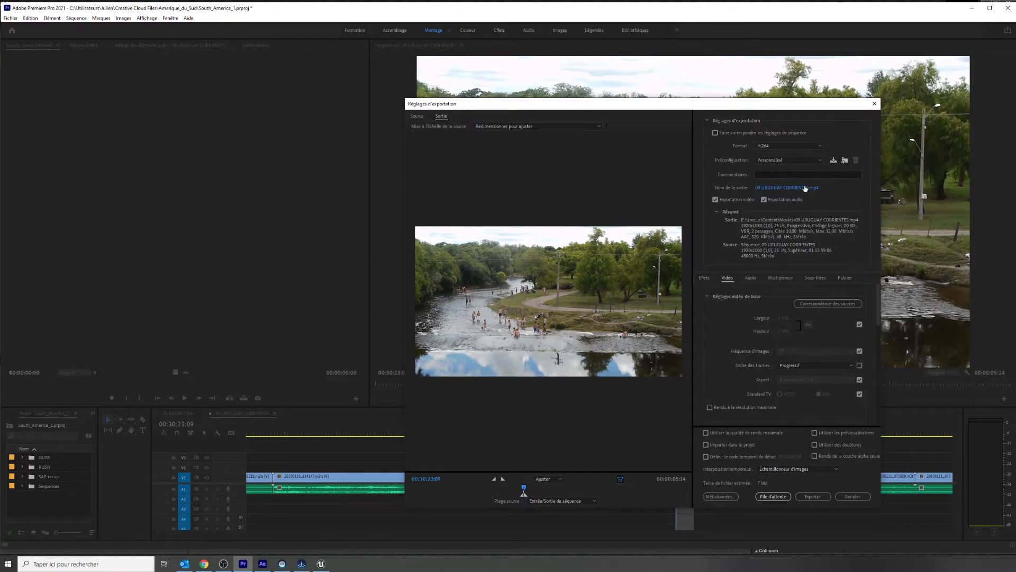
# Step: Name the output CLIP_RIVIERE.mp4 in the project's Movies folder, replacing the existing file, and export the clip
pyautogui.click(766, 188)
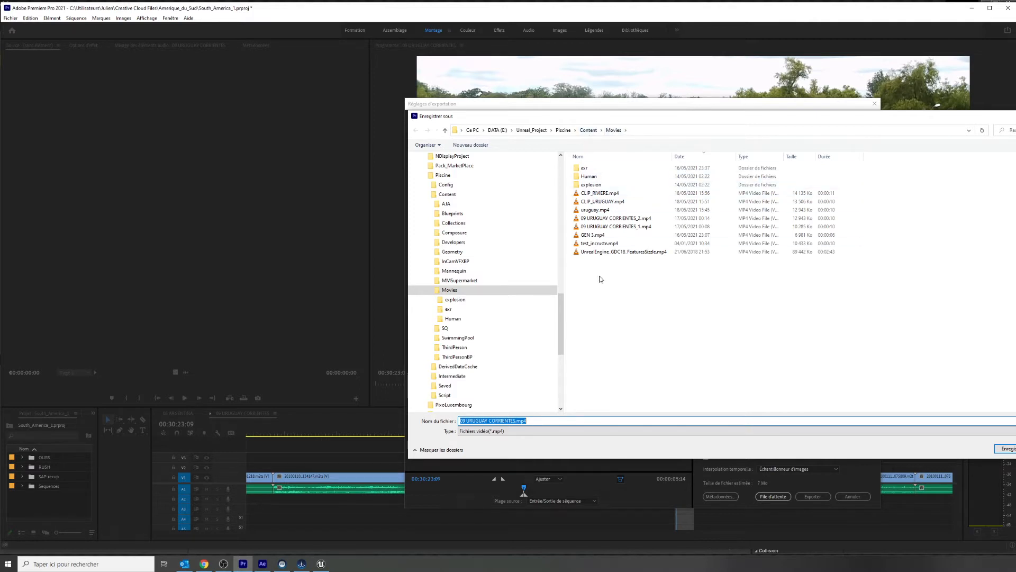
pyautogui.click(586, 194)
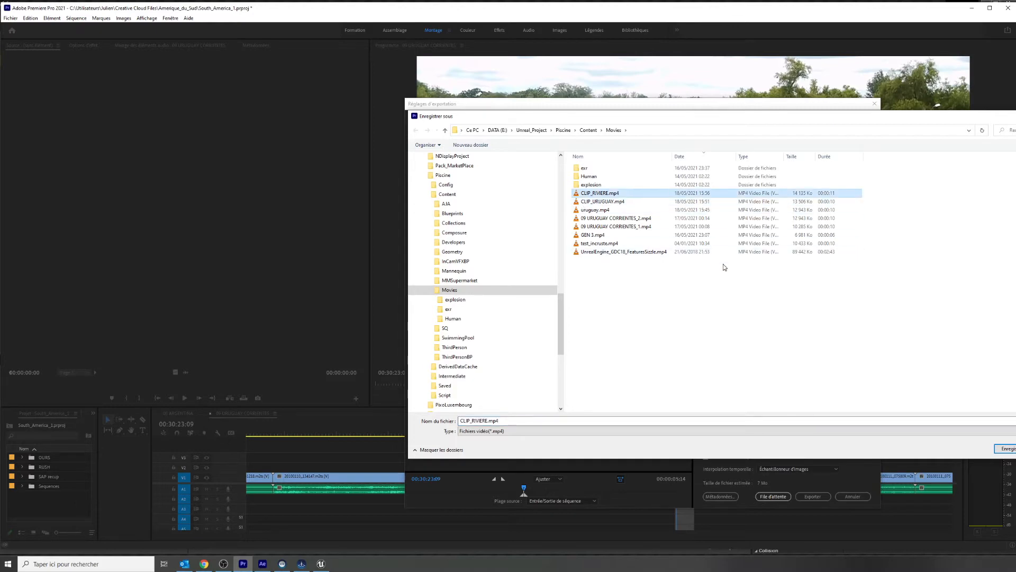
pyautogui.press('Return')
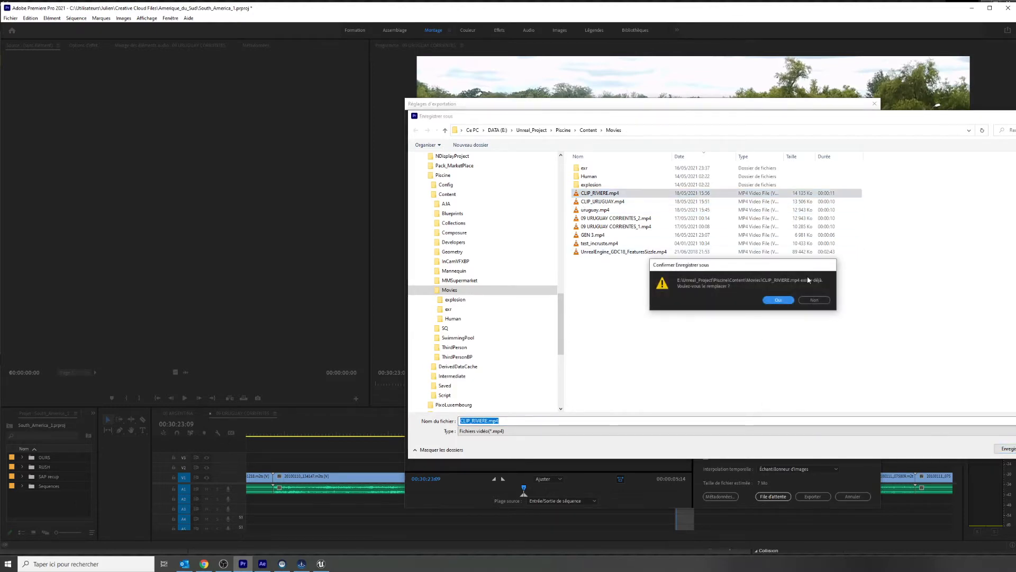
pyautogui.click(775, 304)
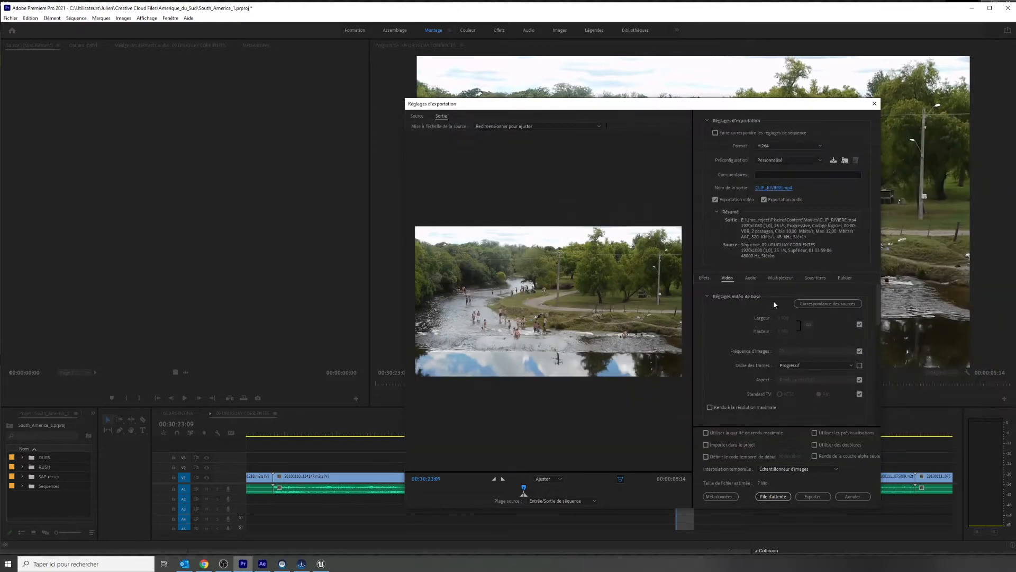
pyautogui.click(814, 496)
pyautogui.click(682, 317)
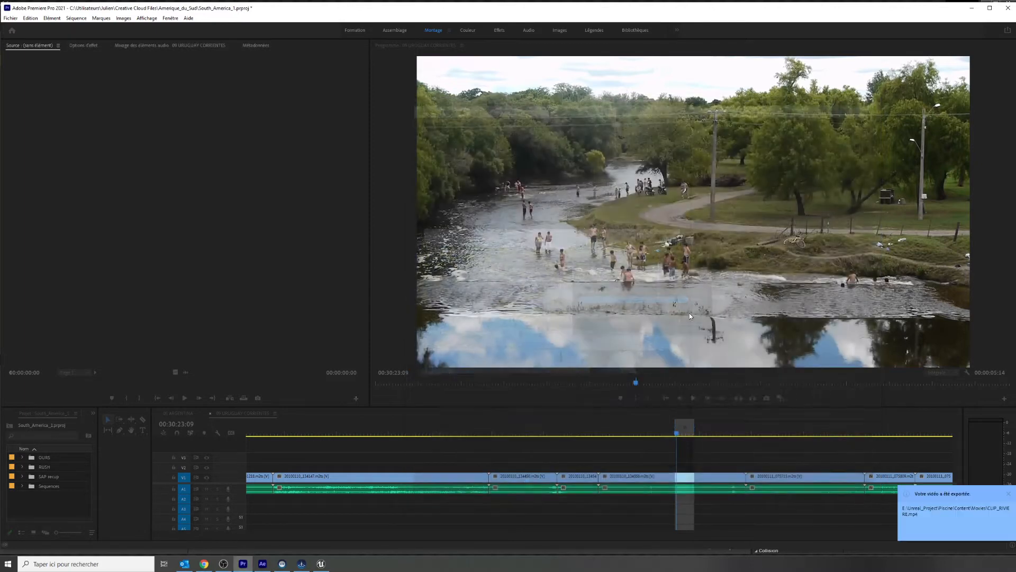
# Step: Switch back to Unreal Engine, get a closer view of the plane, and open the plugin browser
pyautogui.click(324, 563)
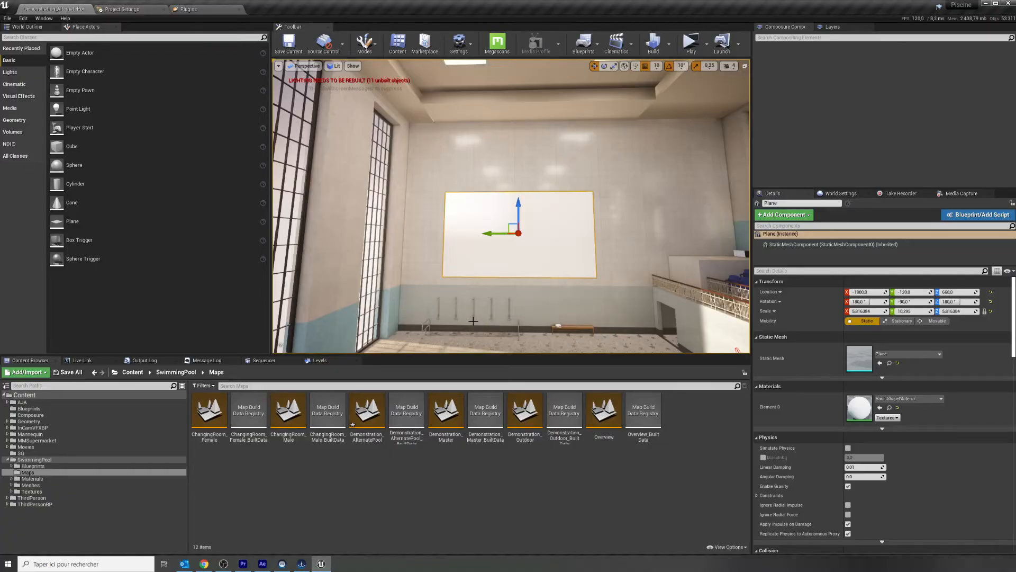
pyautogui.moveTo(473, 321); pyautogui.dragTo(502, 343, button='right')
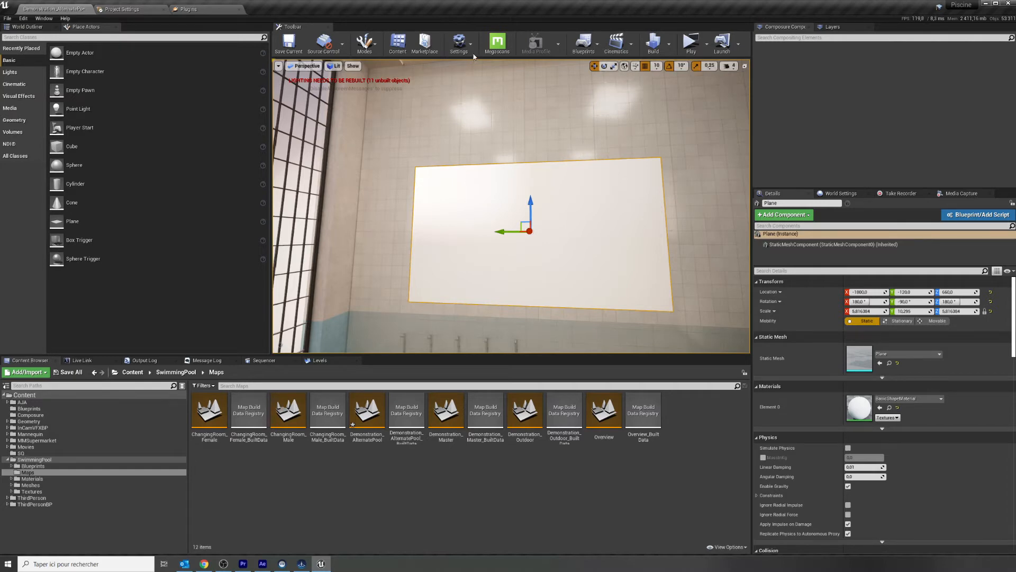
pyautogui.click(459, 43)
pyautogui.click(474, 86)
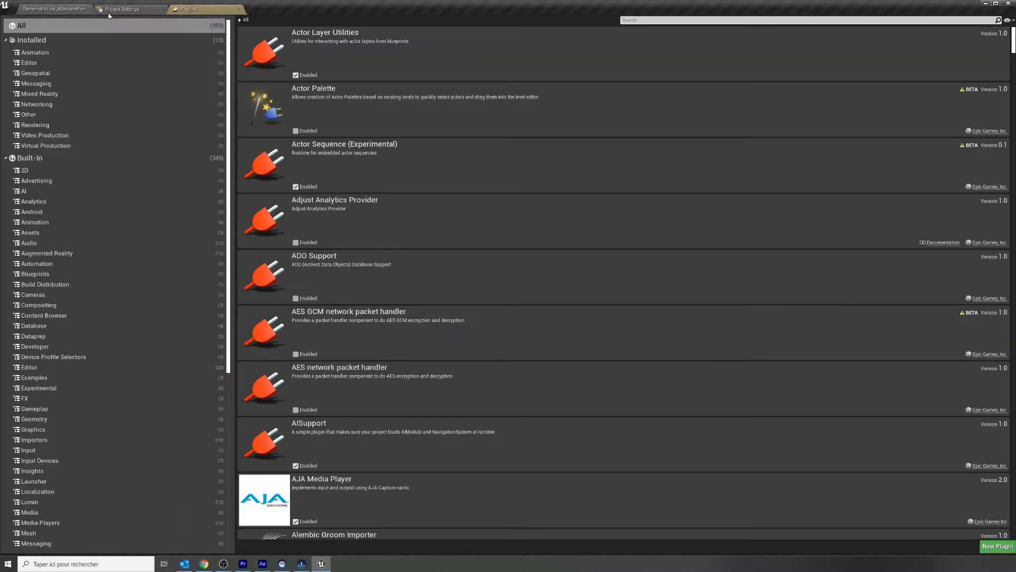
# Step: Search the plugins for "framework" and for "avid" to check which media plugins are enabled
pyautogui.click(639, 20)
pyautogui.write('frame')
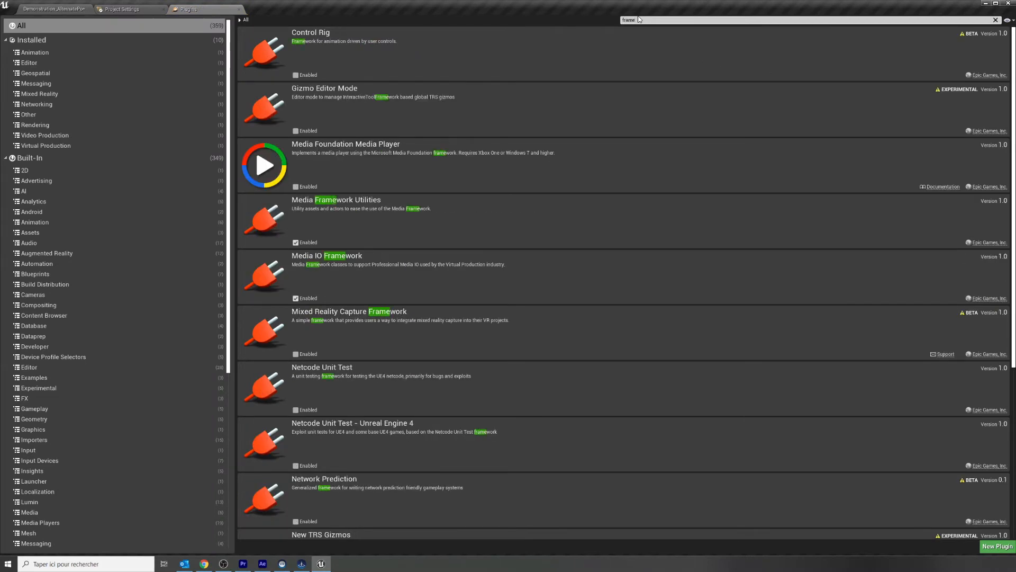
pyautogui.write('work')
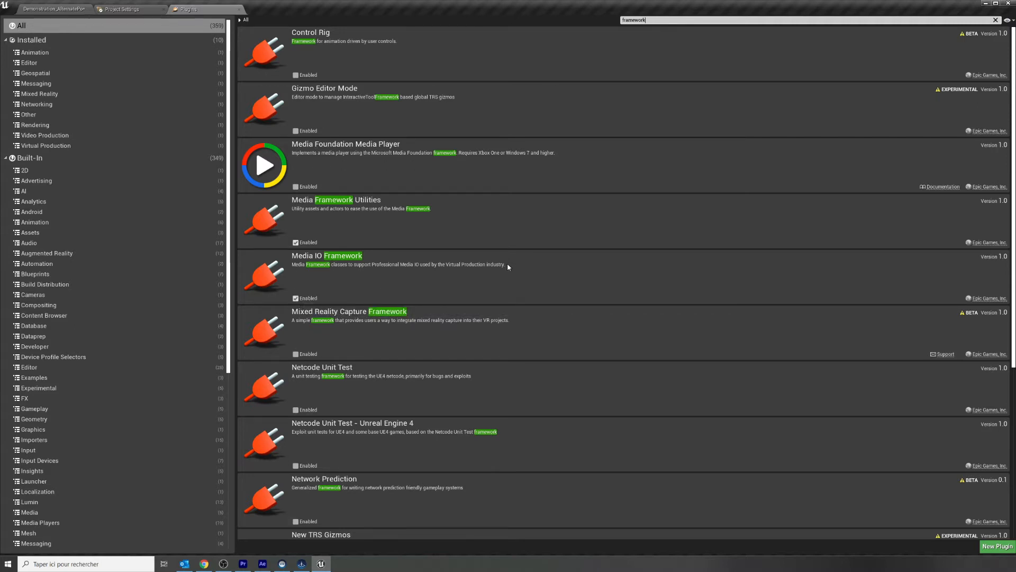
pyautogui.scroll(-5, 508, 269)
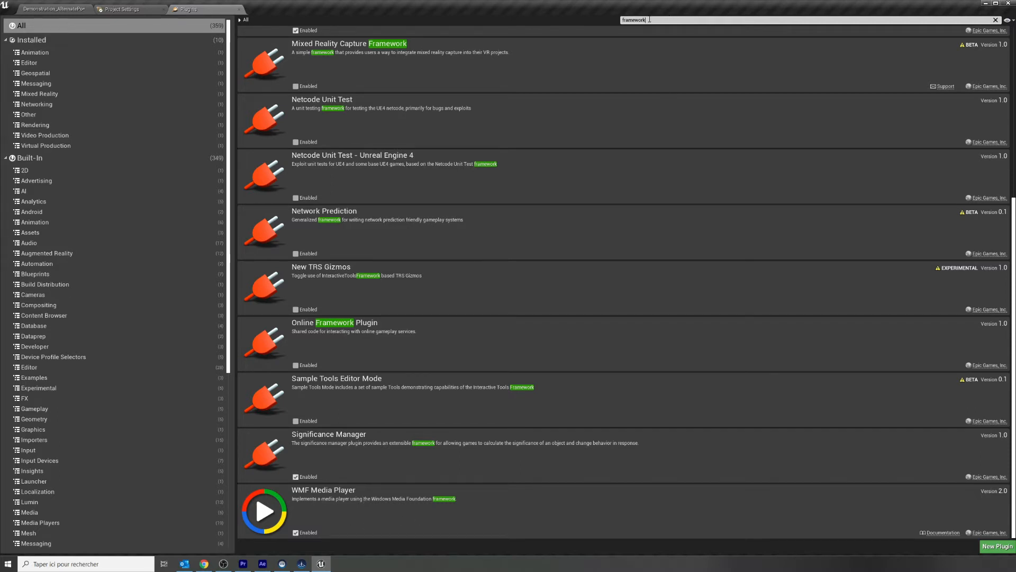
pyautogui.hotkey('ctrl', 'a')
pyautogui.write('avid')
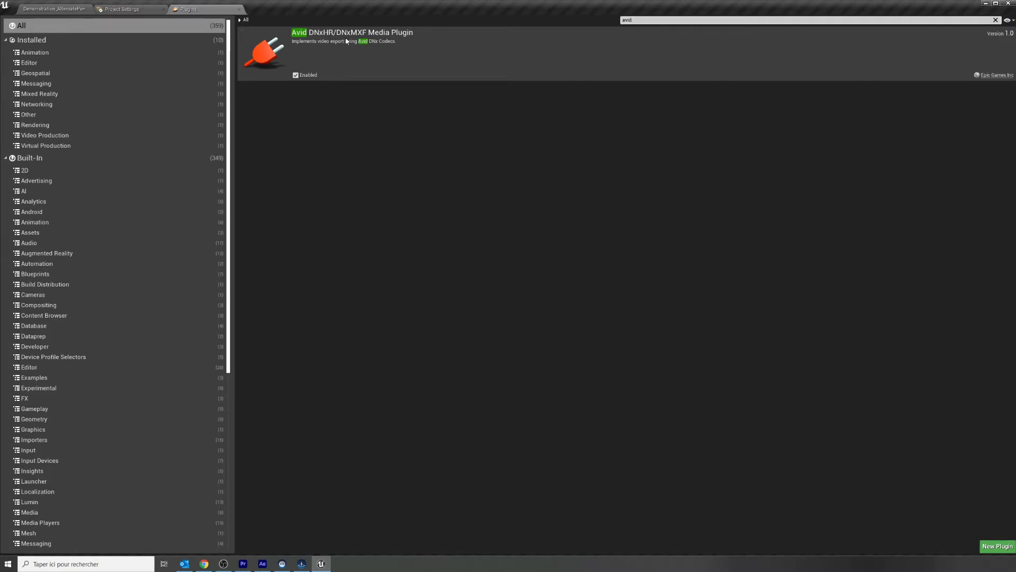
# Step: Return to the level editor and open the AJA content folder
pyautogui.click(46, 9)
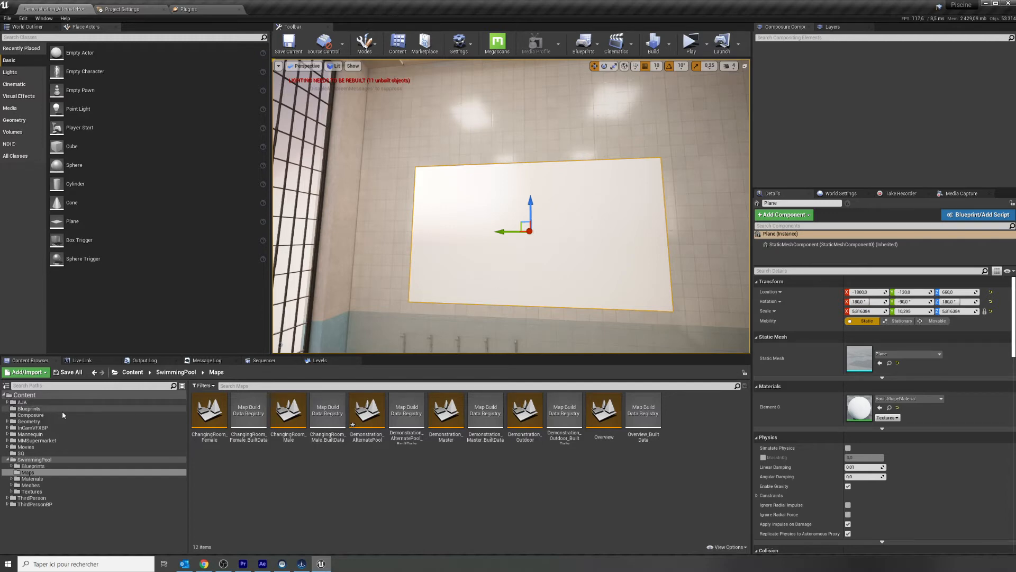
pyautogui.click(22, 402)
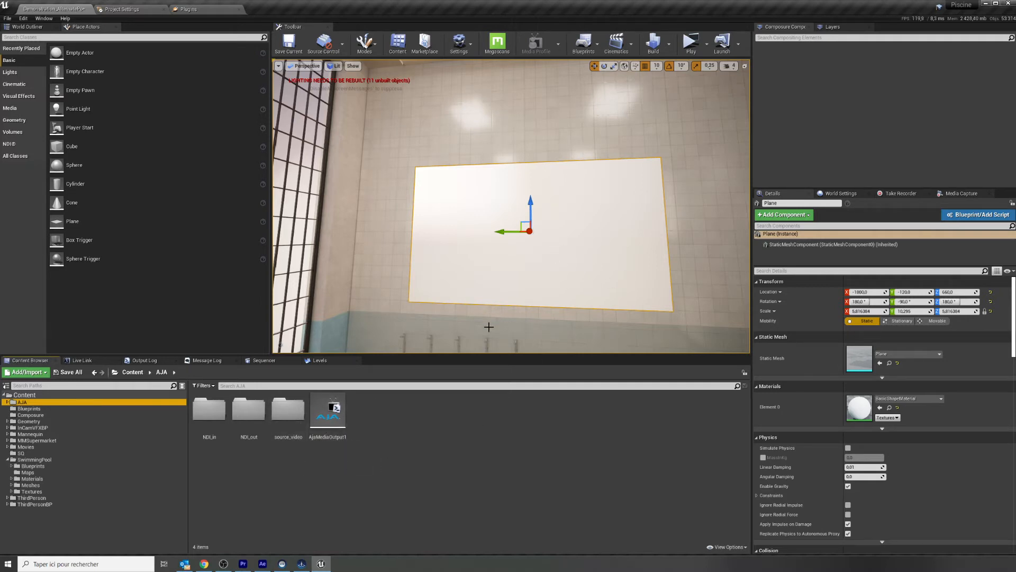
# Step: Create a folder named CLIP_RIVIERE inside AJA's source_video folder and open it
pyautogui.doubleClick(287, 413)
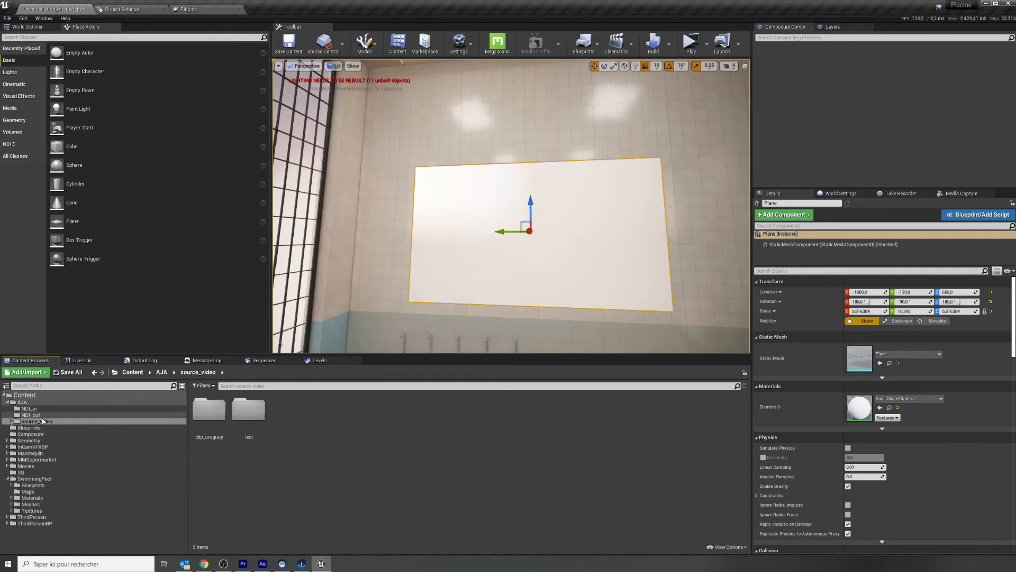
pyautogui.rightClick(286, 416)
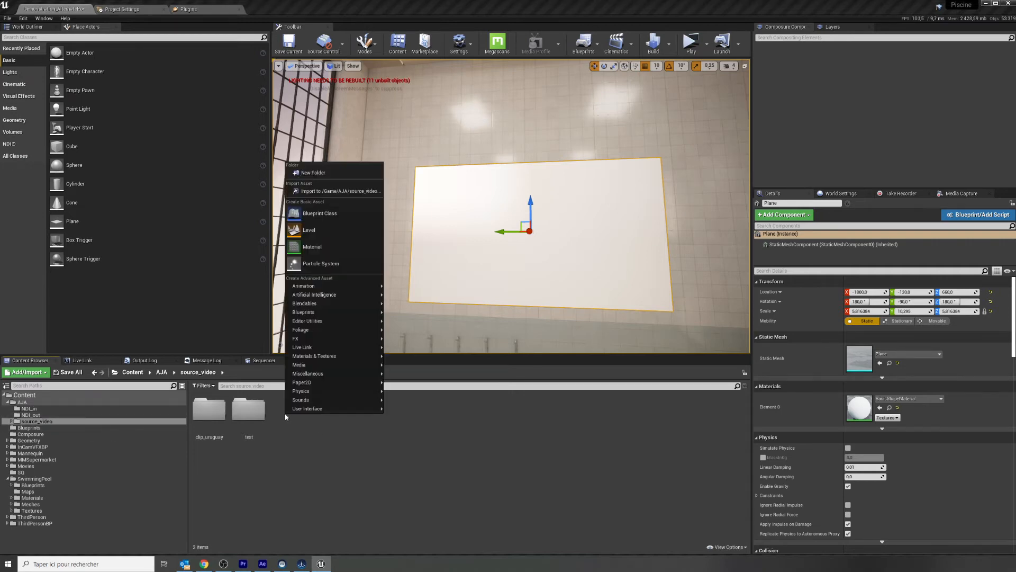
pyautogui.moveTo(320, 374)
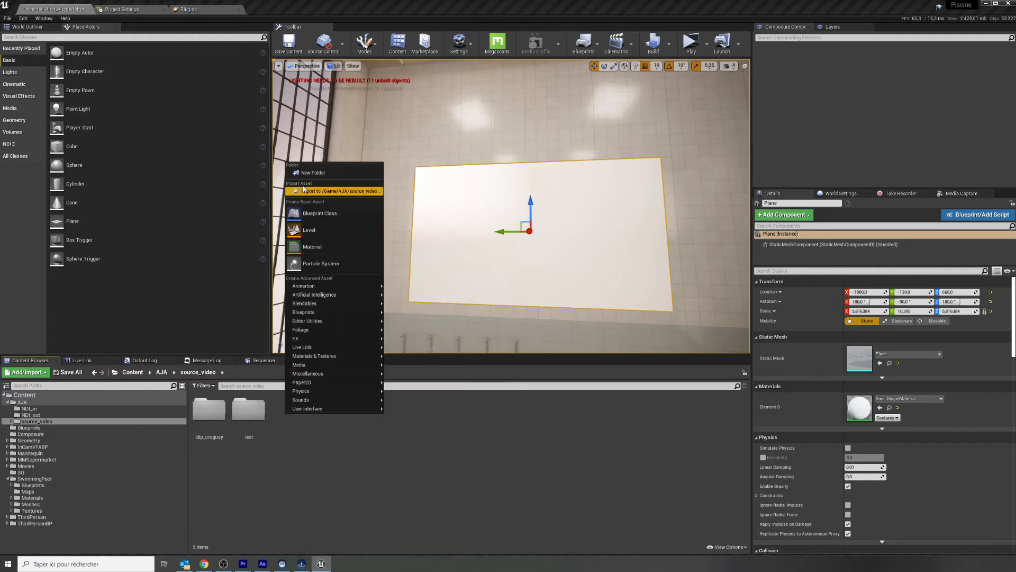
pyautogui.click(313, 173)
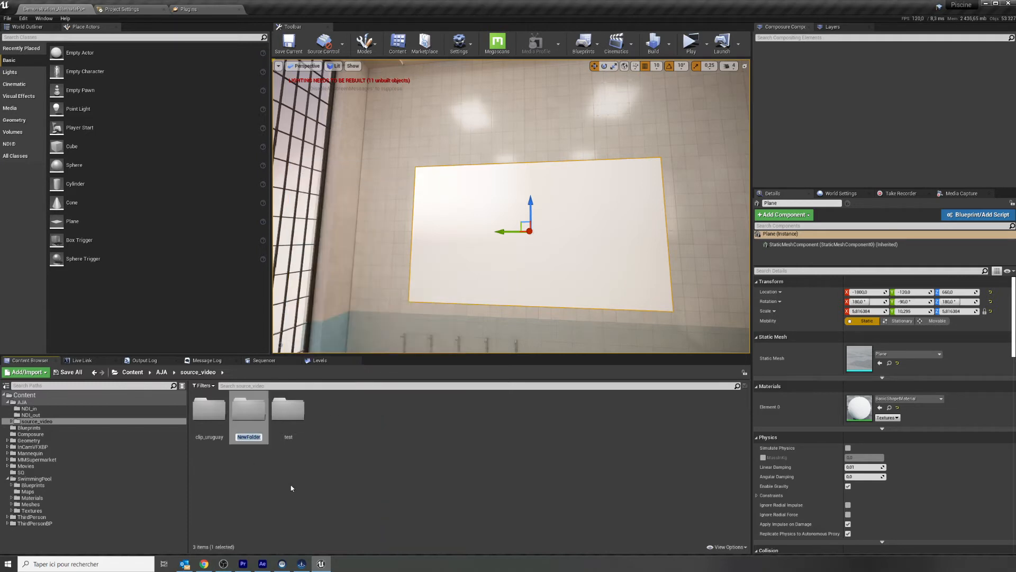
pyautogui.write('CLIP_RIVIERE')
pyautogui.press('Return')
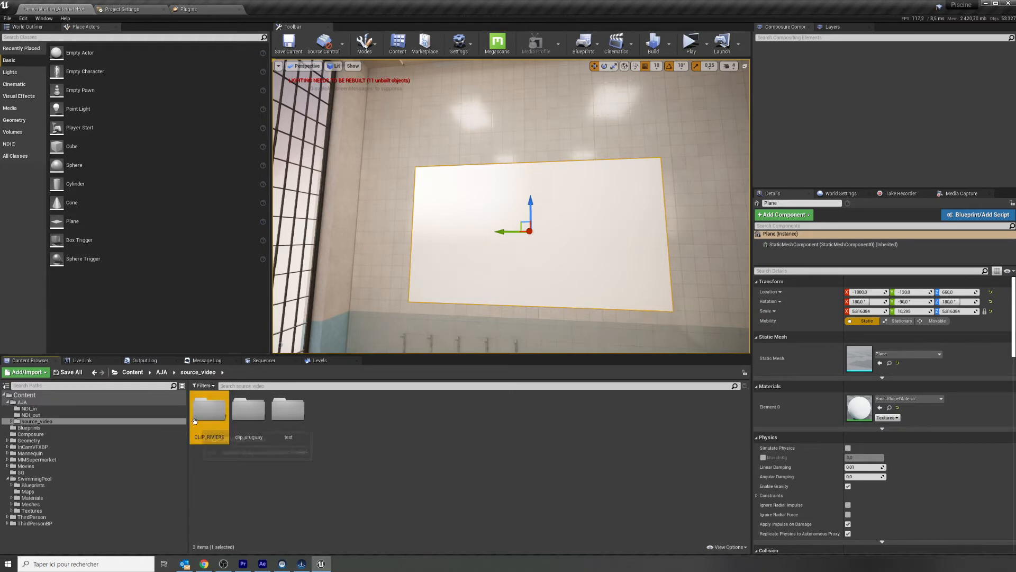
pyautogui.doubleClick(211, 412)
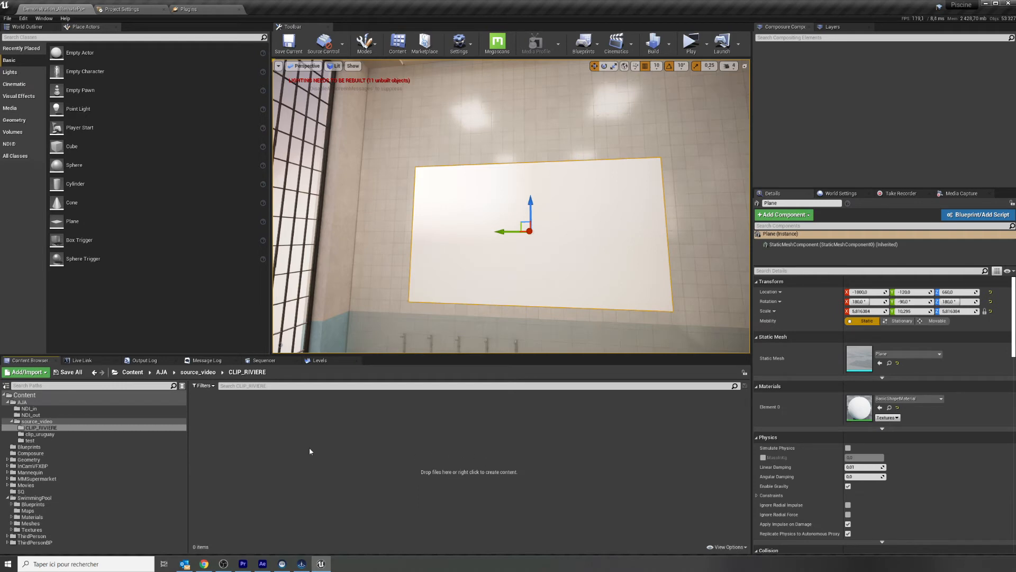
# Step: Create a File Media Source asset named FMS_Clip_riviere in the CLIP_RIVIERE folder
pyautogui.rightClick(222, 430)
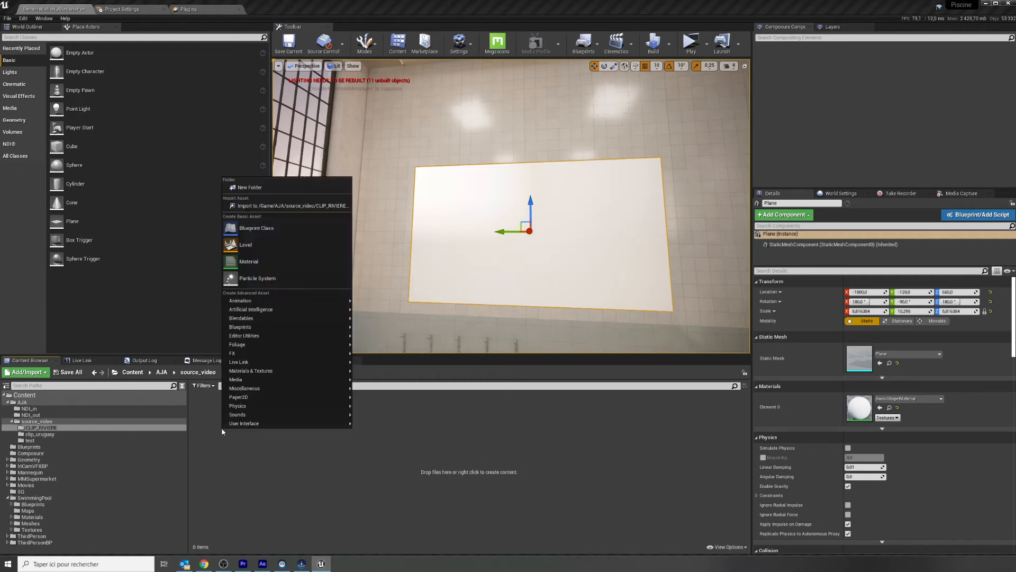
pyautogui.moveTo(262, 359)
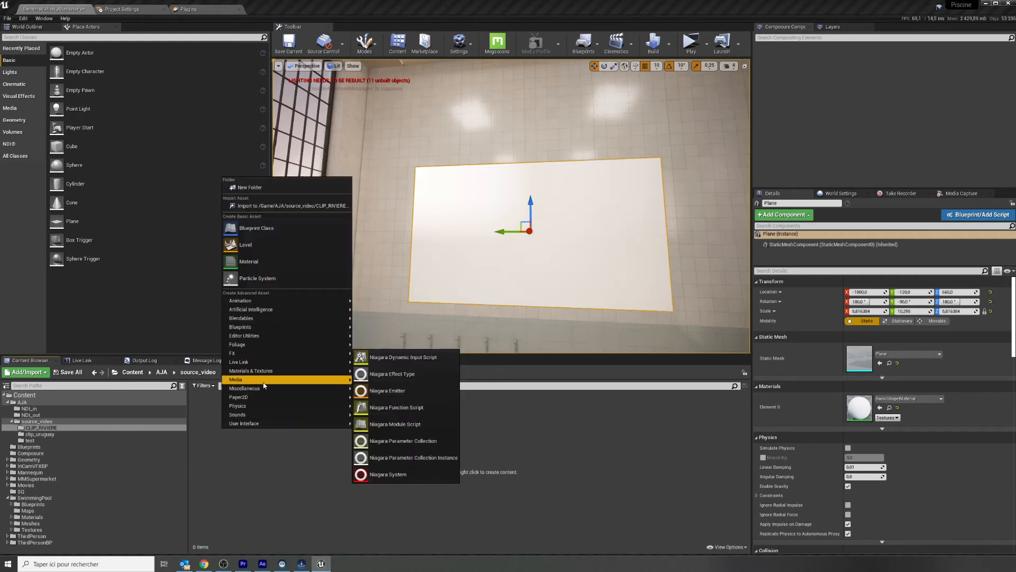
pyautogui.moveTo(263, 381)
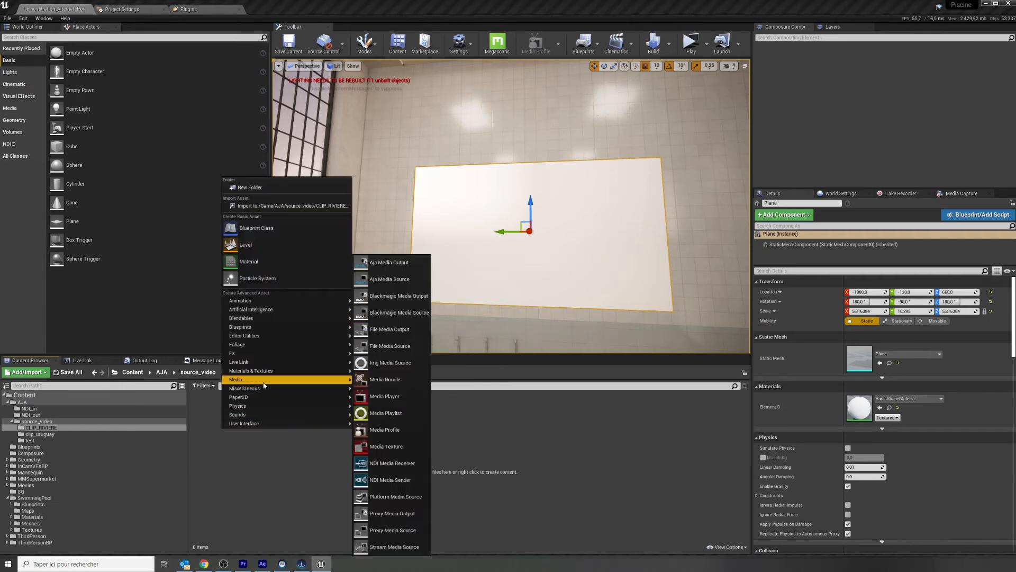
pyautogui.click(382, 347)
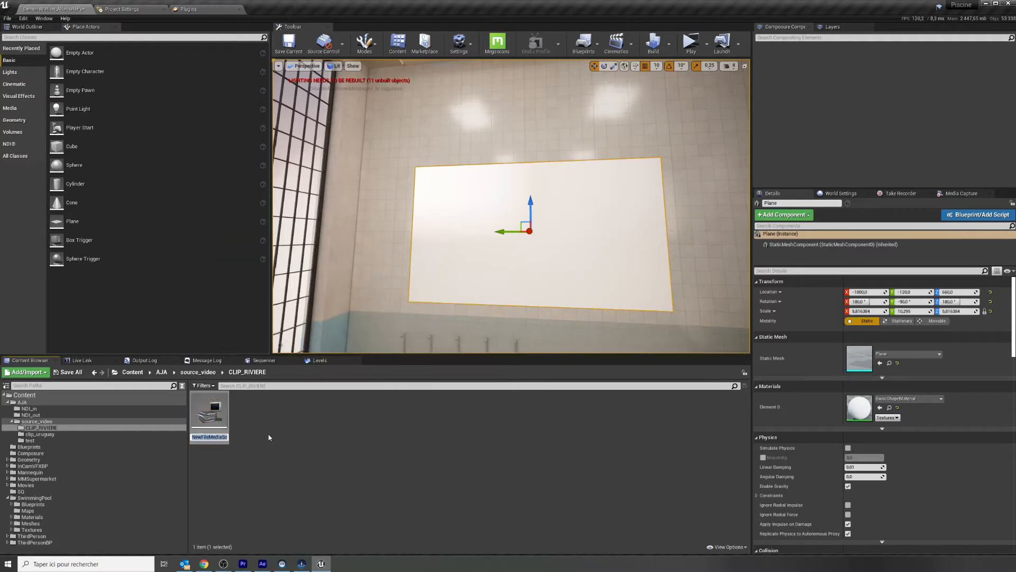
pyautogui.write('FMS_')
pyautogui.write('Clip_')
pyautogui.write('riviere')
pyautogui.press('Return')
# Step: Set the file path of FMS_Clip_riviere to CLIP_URUGUAY.mp4 from the Movies folder, then save and close the asset
pyautogui.doubleClick(213, 403)
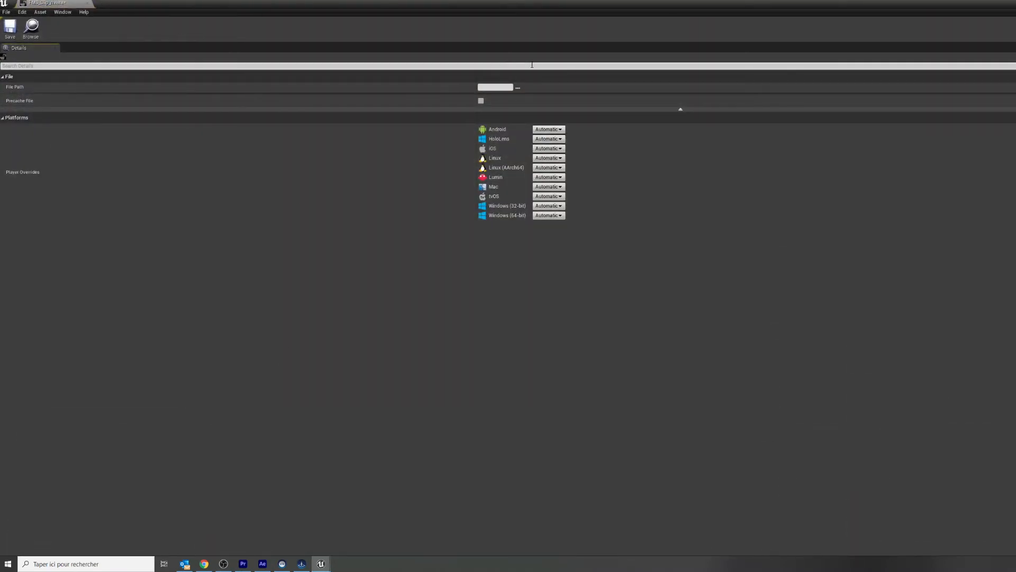
pyautogui.click(518, 88)
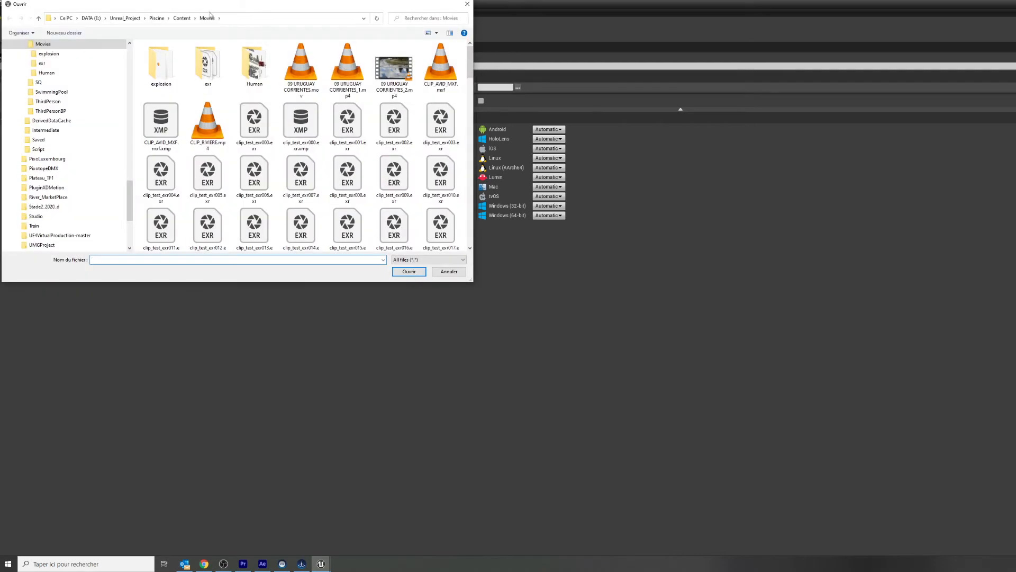
pyautogui.moveTo(209, 12)
pyautogui.mouseDown()
pyautogui.moveTo(283, 13)
pyautogui.moveTo(439, 186)
pyautogui.mouseUp()
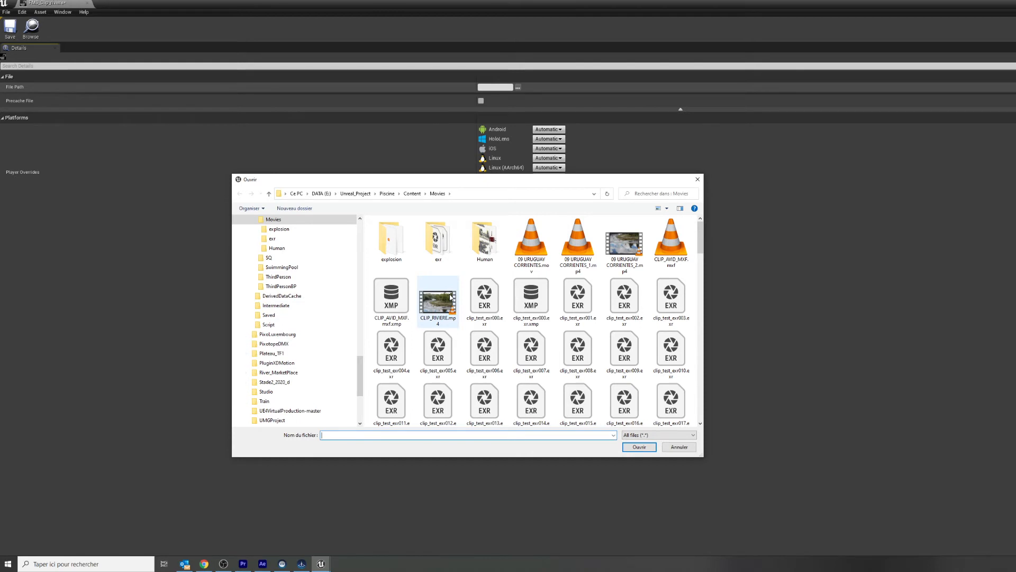
pyautogui.scroll(-6, 545, 348)
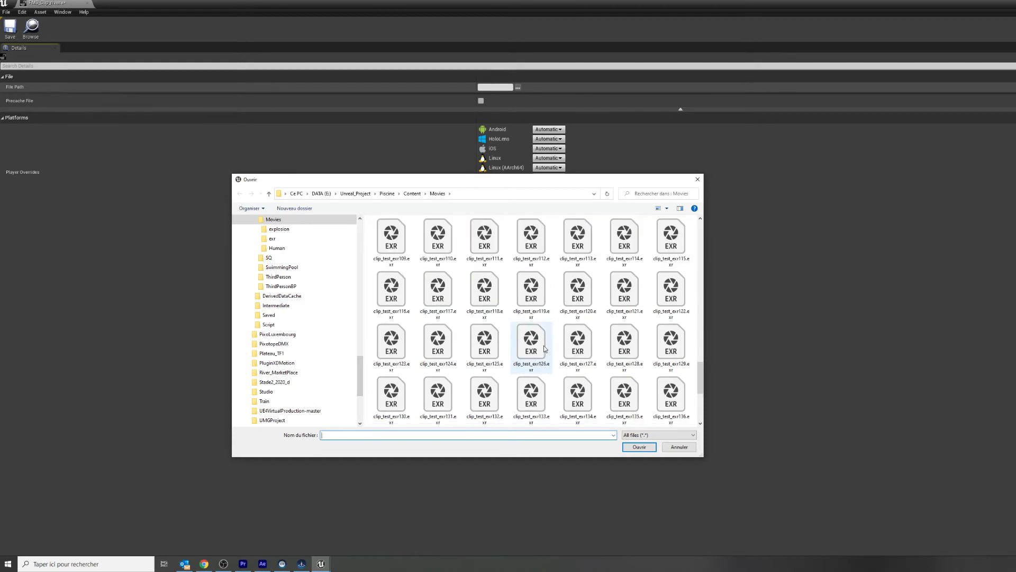
pyautogui.scroll(-3, 545, 348)
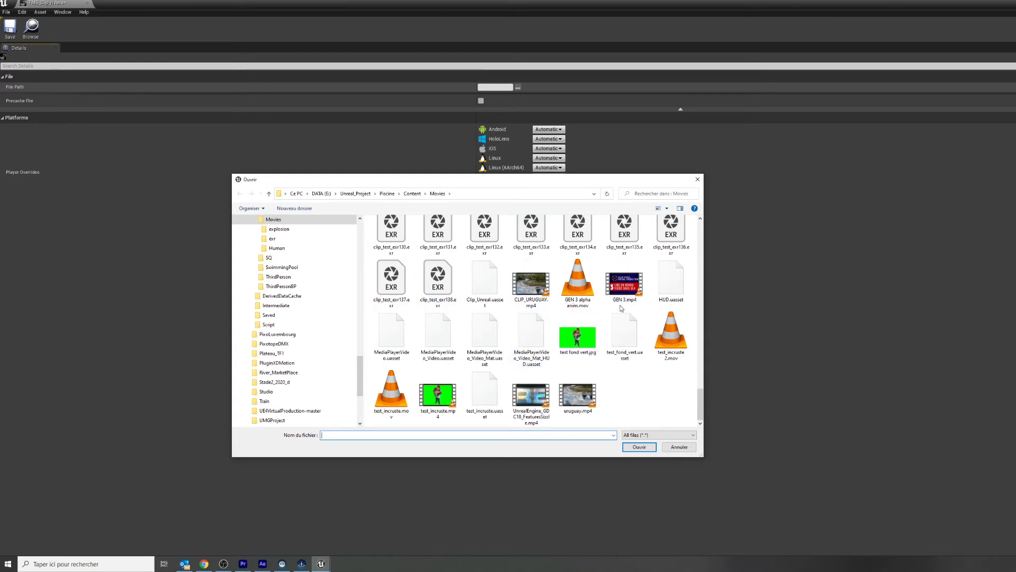
pyautogui.click(523, 286)
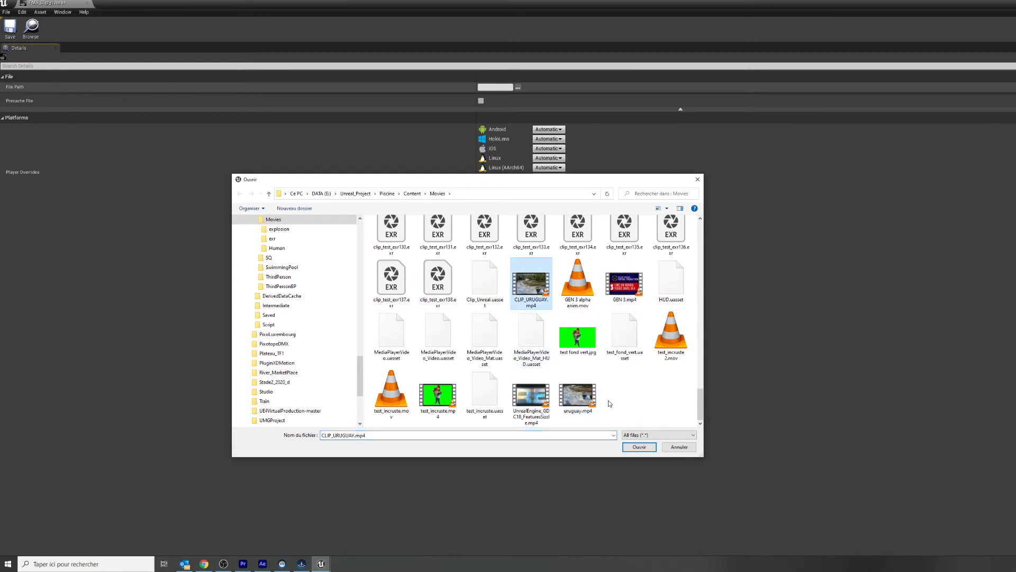
pyautogui.click(639, 447)
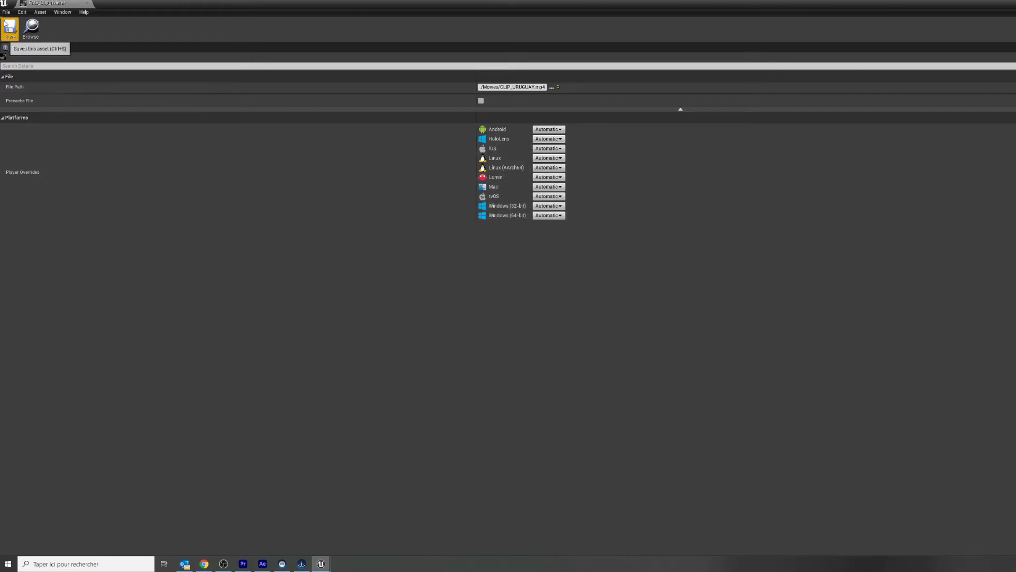
pyautogui.click(10, 27)
pyautogui.click(88, 3)
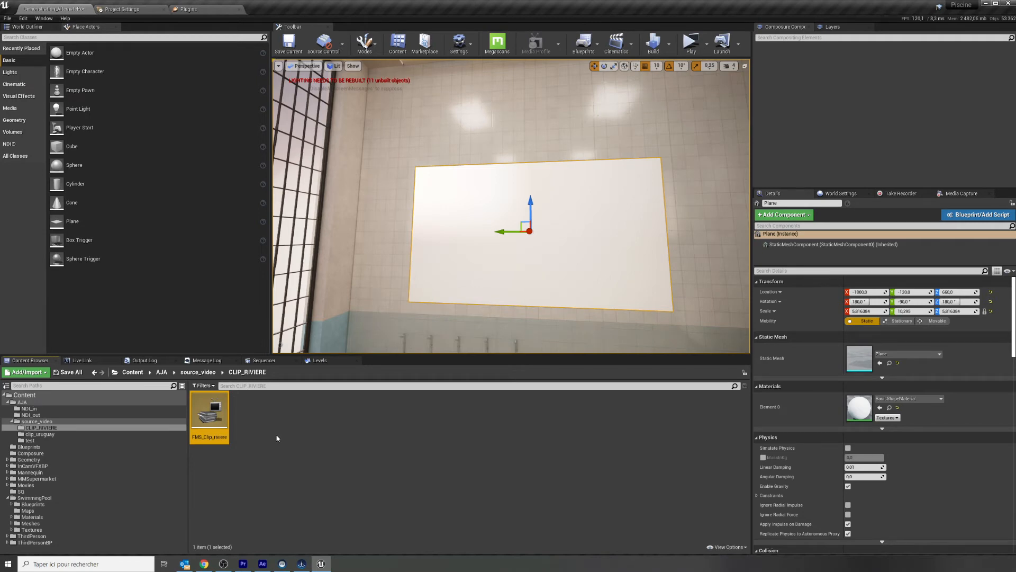
# Step: Create a Media Player named MP_Clip_riviere with a linked video output MediaTexture asset
pyautogui.rightClick(247, 415)
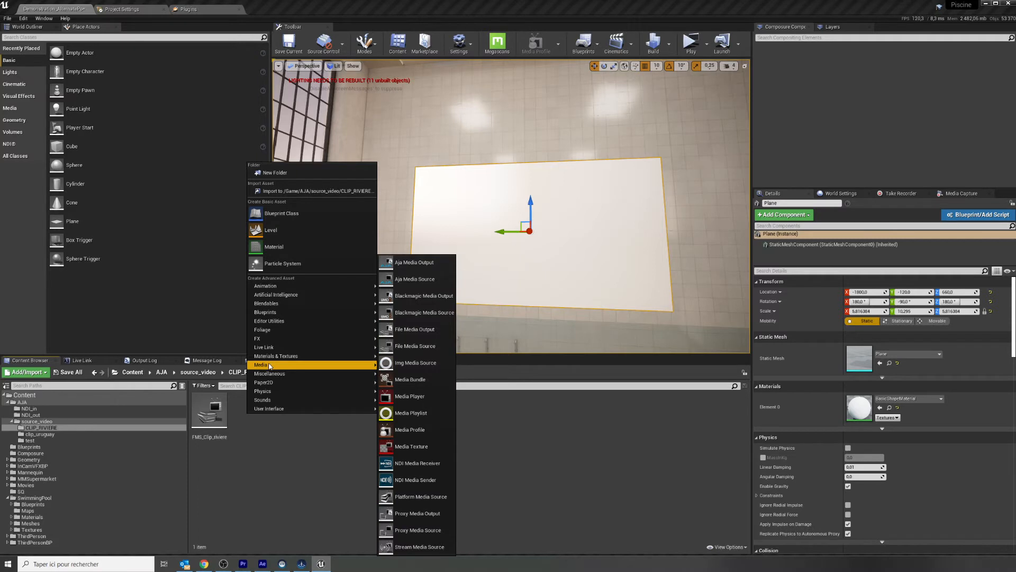
pyautogui.click(423, 401)
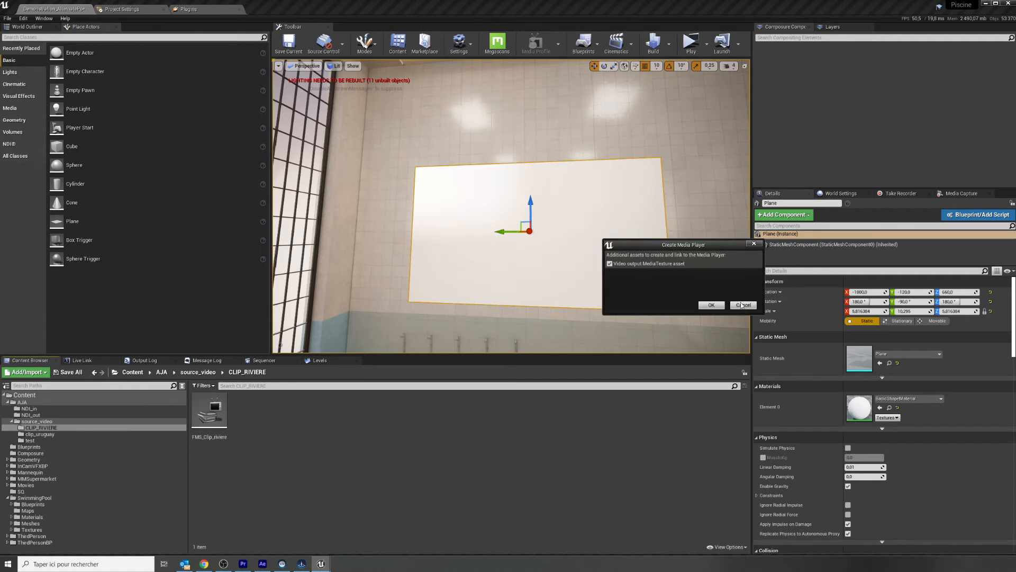
pyautogui.click(712, 306)
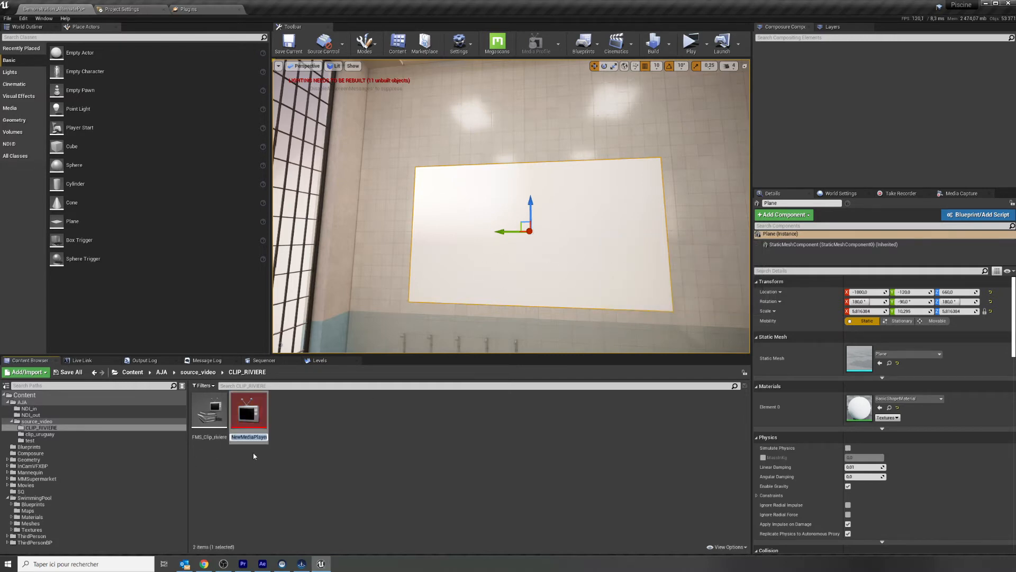
pyautogui.write('MP_Clip_riviere')
pyautogui.press('Return')
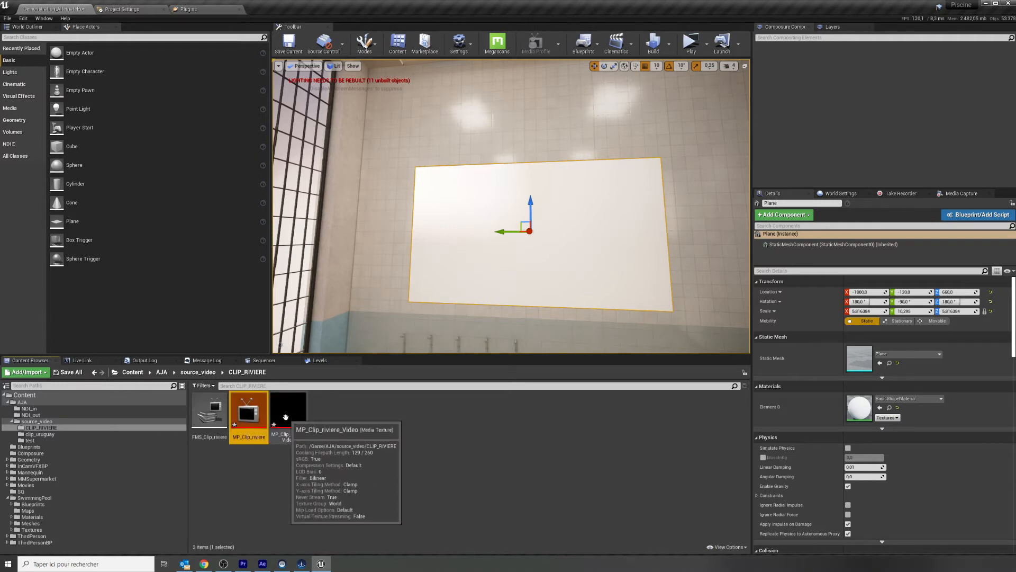
# Step: Apply the MP_Clip_riviere_Video media texture to the plane on the pool wall as its material
pyautogui.moveTo(286, 417); pyautogui.dragTo(469, 266)
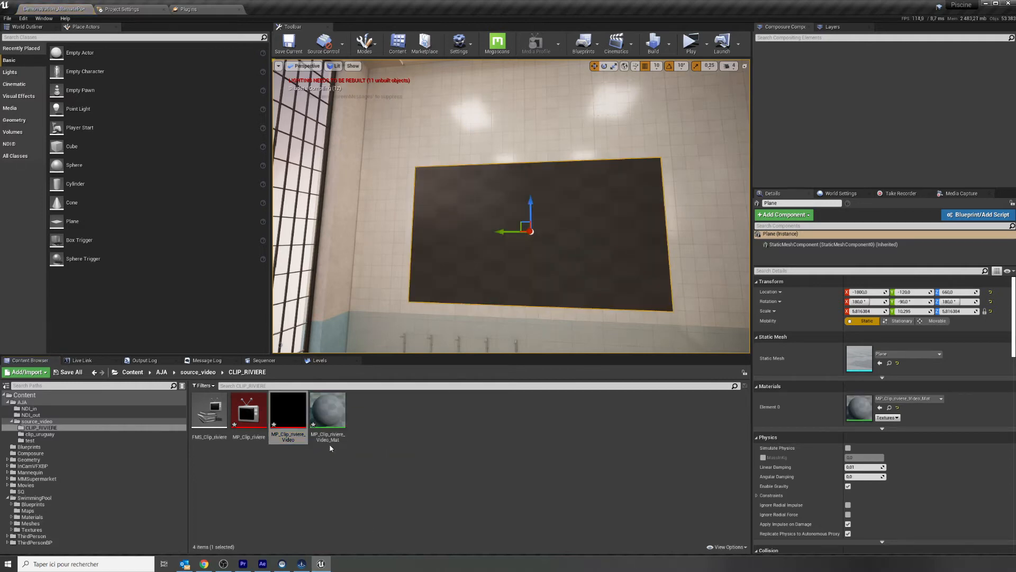
pyautogui.click(328, 421)
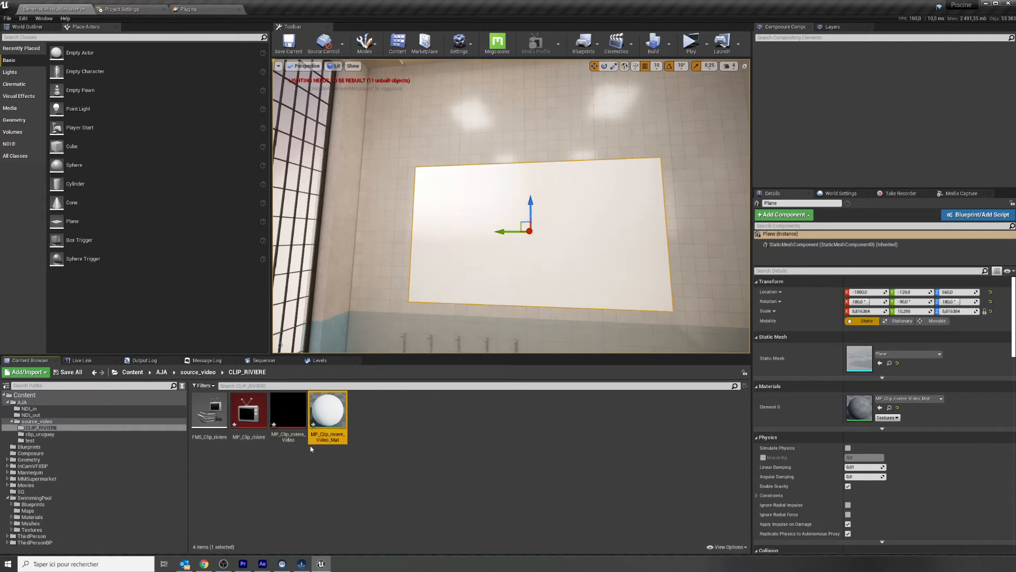
pyautogui.click(291, 417)
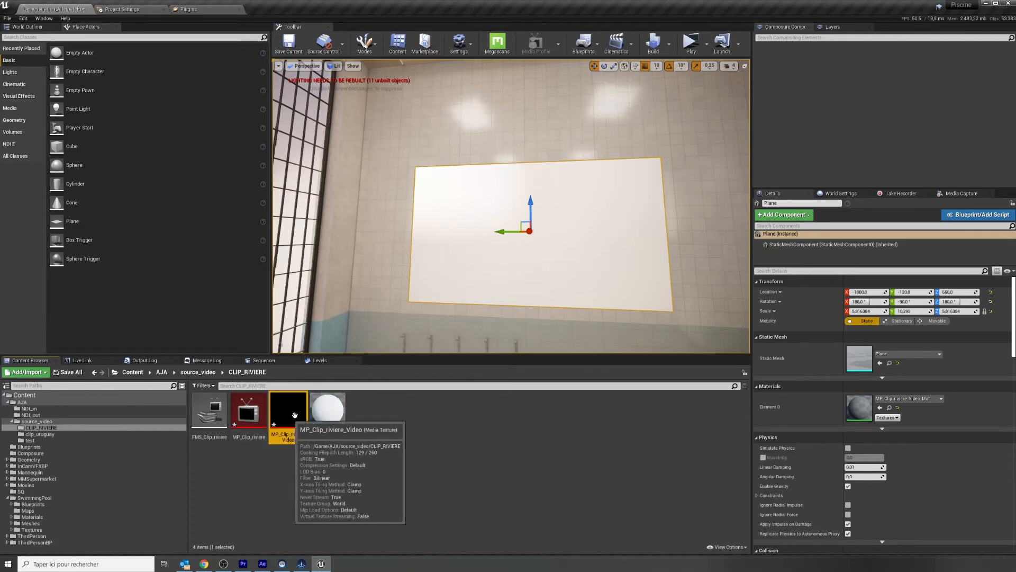
pyautogui.moveTo(292, 417); pyautogui.dragTo(506, 264)
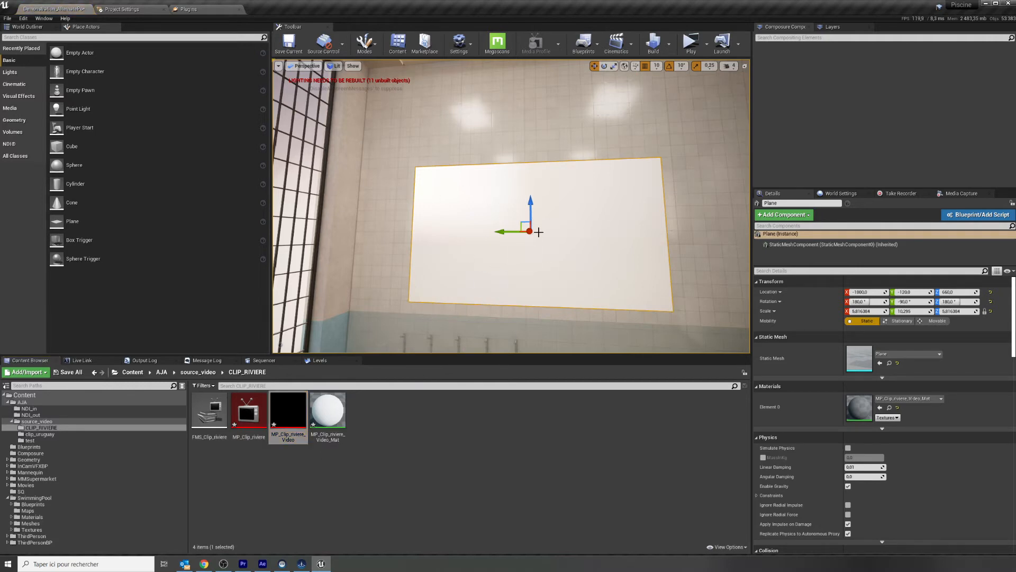
# Step: Open MP_Clip_riviere docked beside the other editors, play FMS_Clip_riviere in it, pause playback, and return to the level
pyautogui.doubleClick(254, 418)
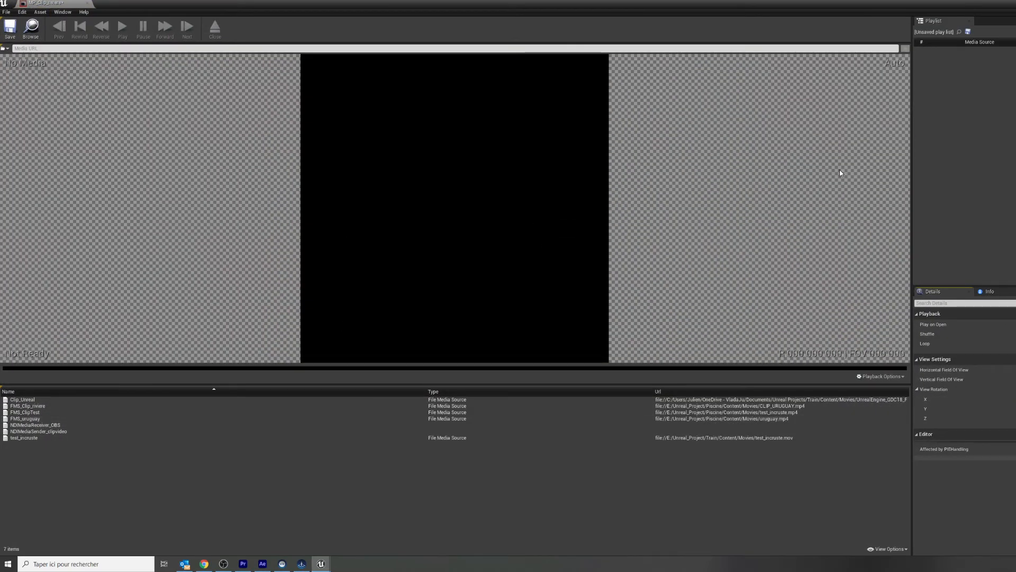
pyautogui.moveTo(53, 5); pyautogui.dragTo(296, 13)
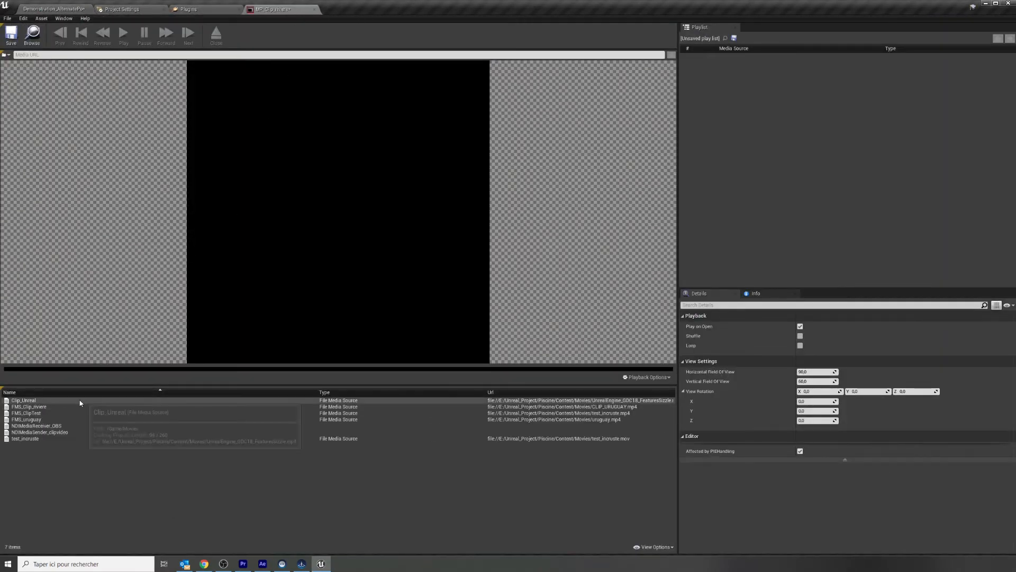
pyautogui.doubleClick(29, 407)
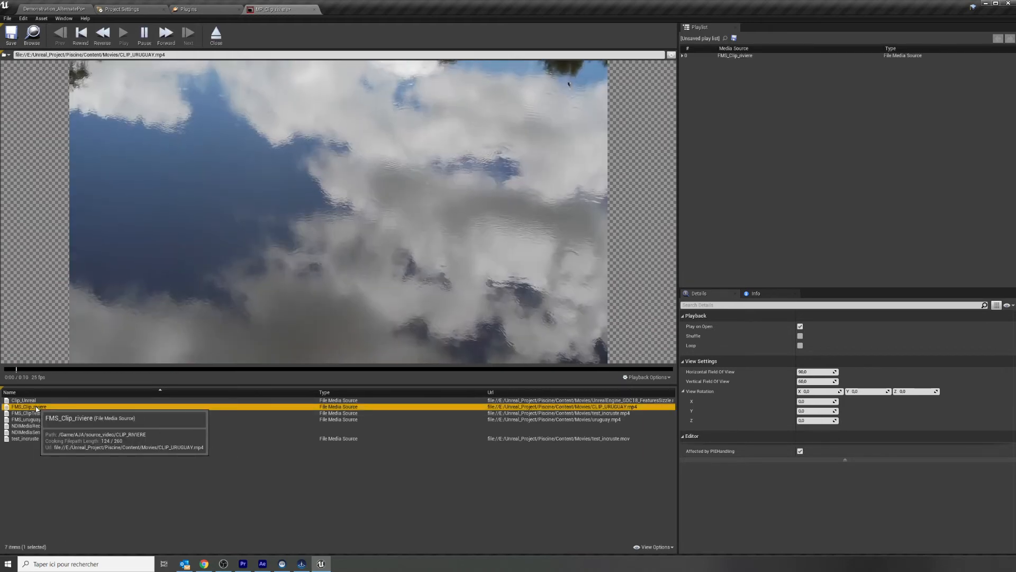
pyautogui.click(145, 36)
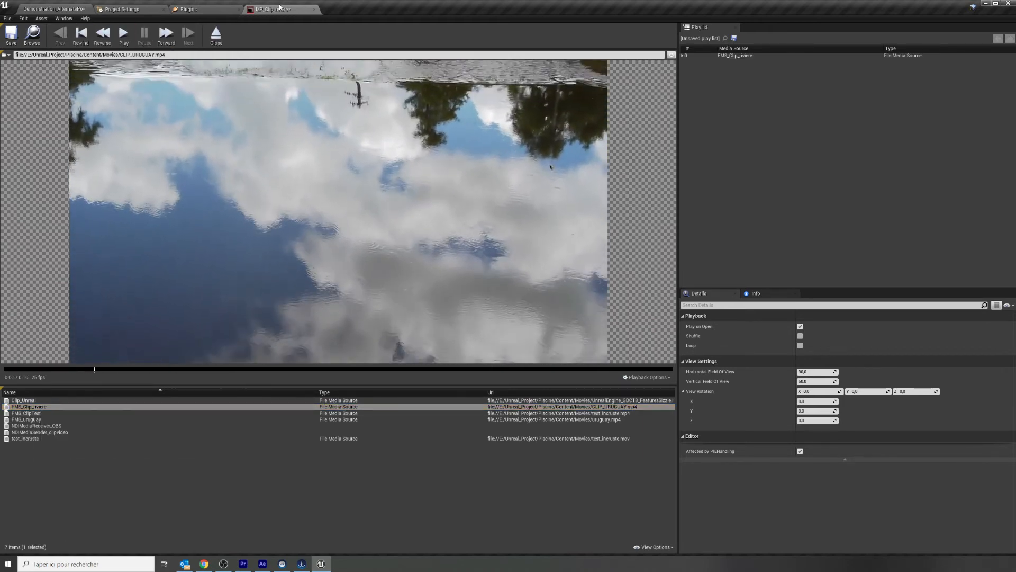
pyautogui.click(77, 11)
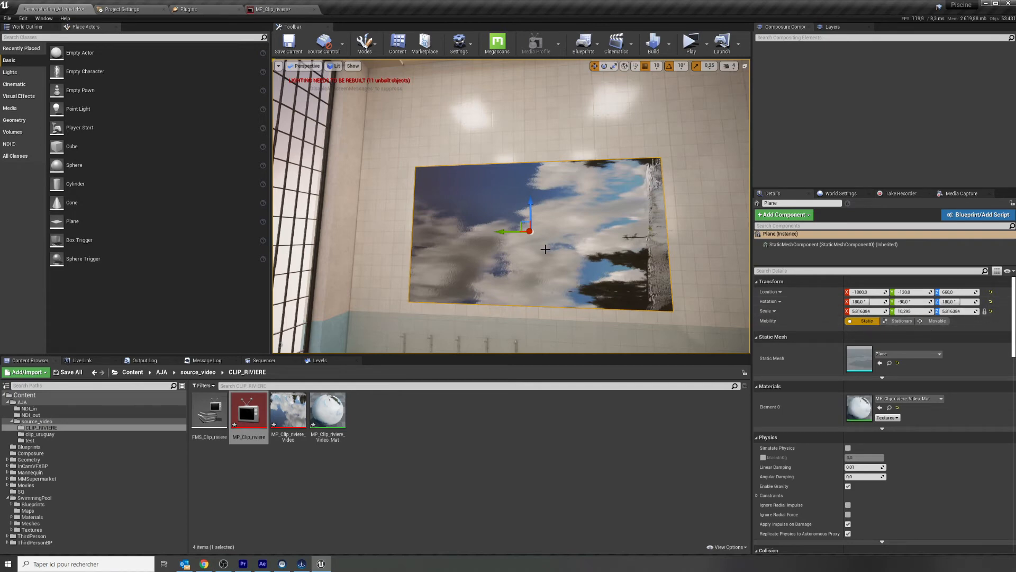
# Step: Rotate the plane by 90° within the wall's plane to turn the video image upright
pyautogui.press('e')
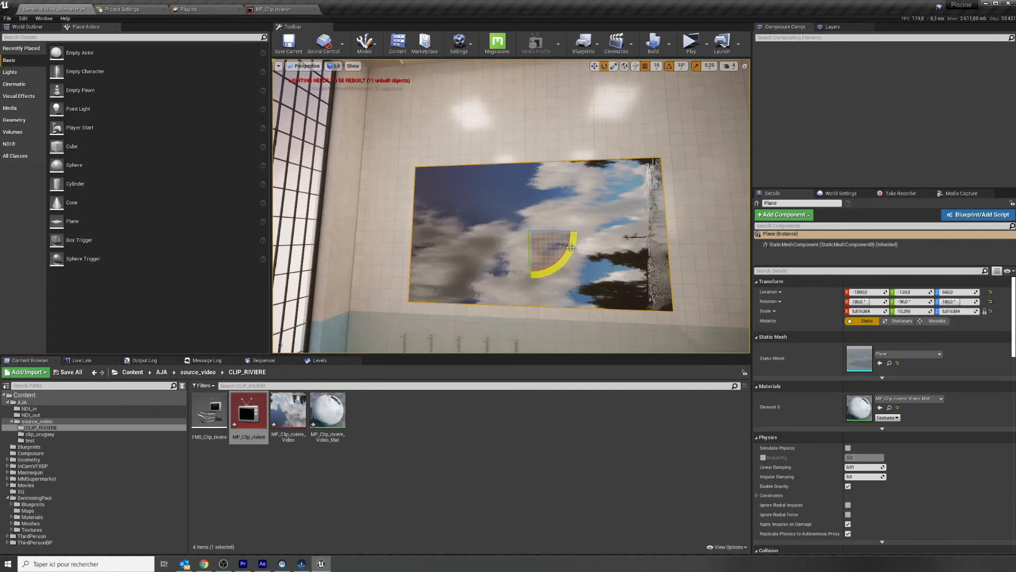
pyautogui.moveTo(571, 247); pyautogui.dragTo(485, 233)
pyautogui.press('f')
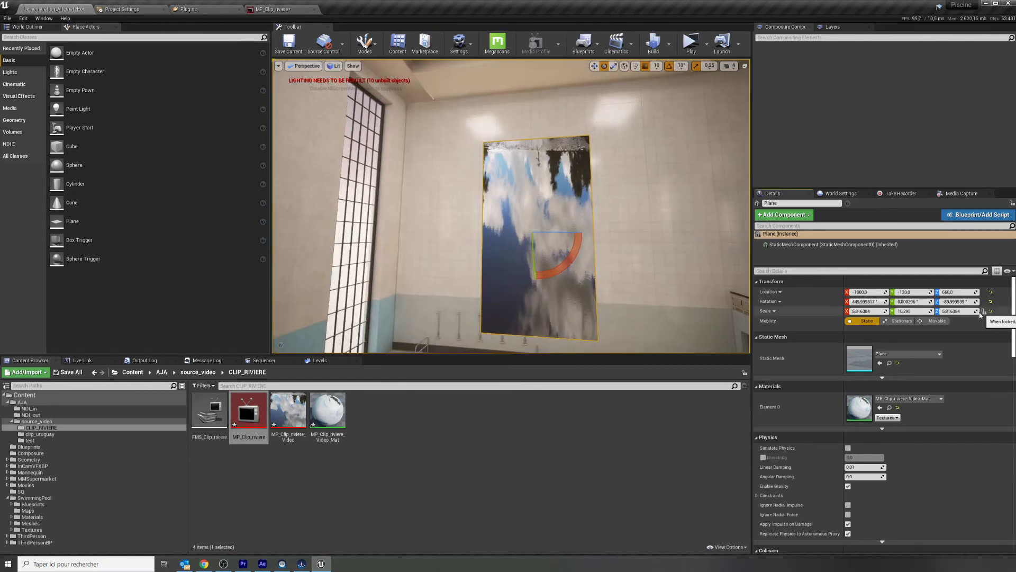
# Step: Set the plane's scale to X 1.77, Y 1 and Z 1 for a 16:9 proportion
pyautogui.click(863, 311)
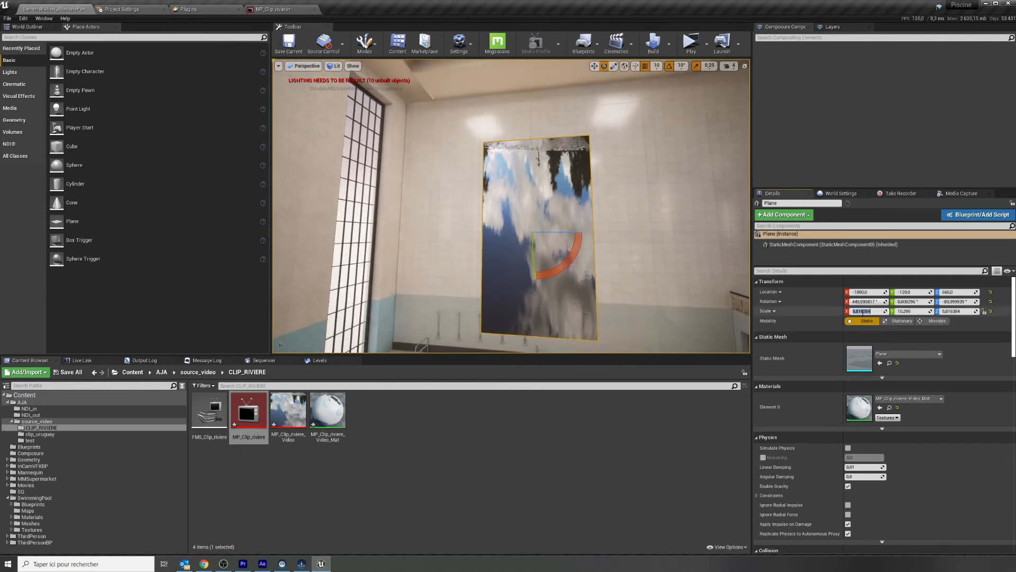
pyautogui.write('1.77')
pyautogui.press('Tab')
pyautogui.write('1')
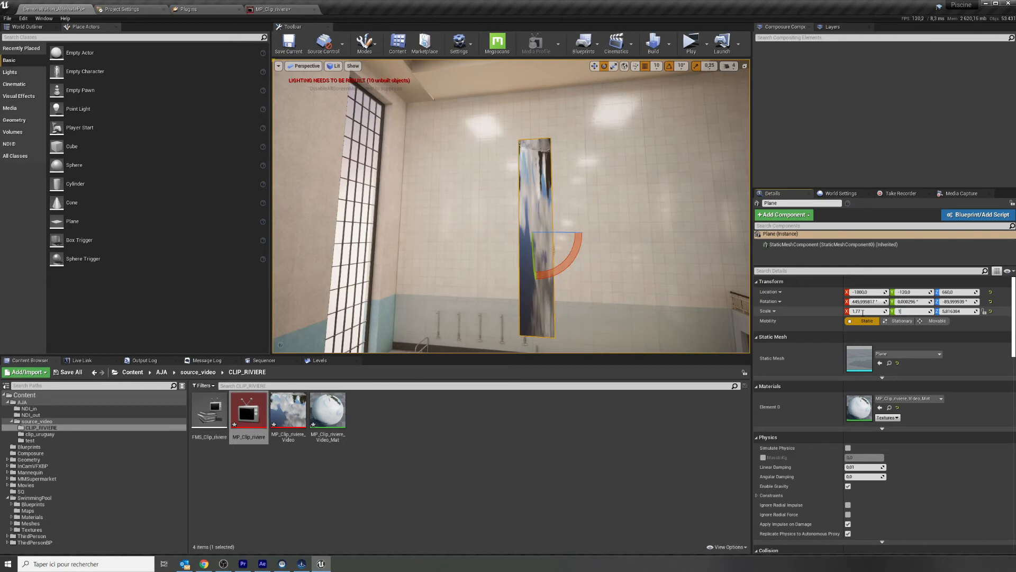
pyautogui.press('Tab')
pyautogui.write('1')
pyautogui.press('Return')
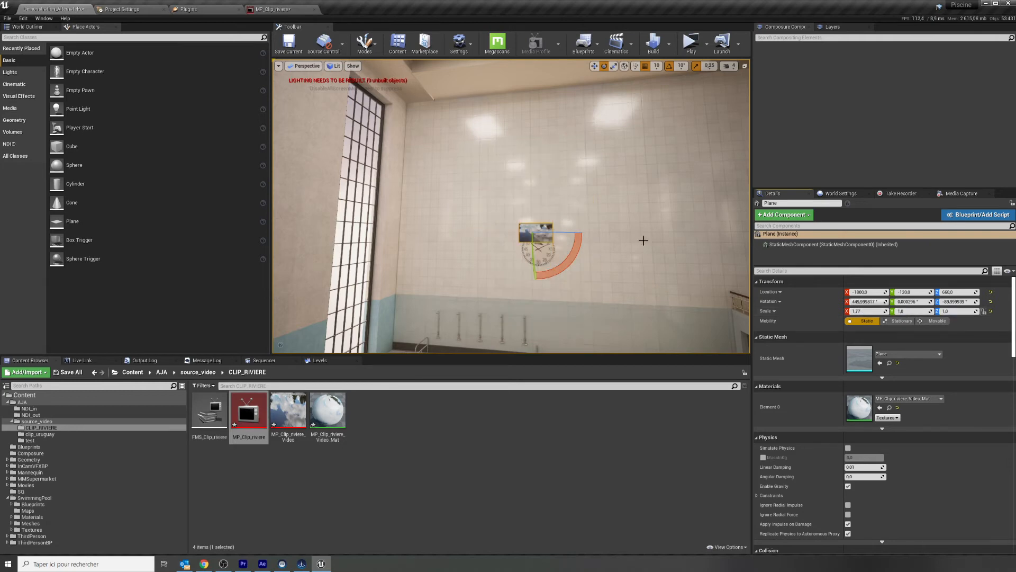
# Step: Enlarge the plane proportionally on the pool wall to a scale of about 12.07 × 6.82 × 6.82
pyautogui.scroll(10, 517, 322)
pyautogui.scroll(-2, 552, 286)
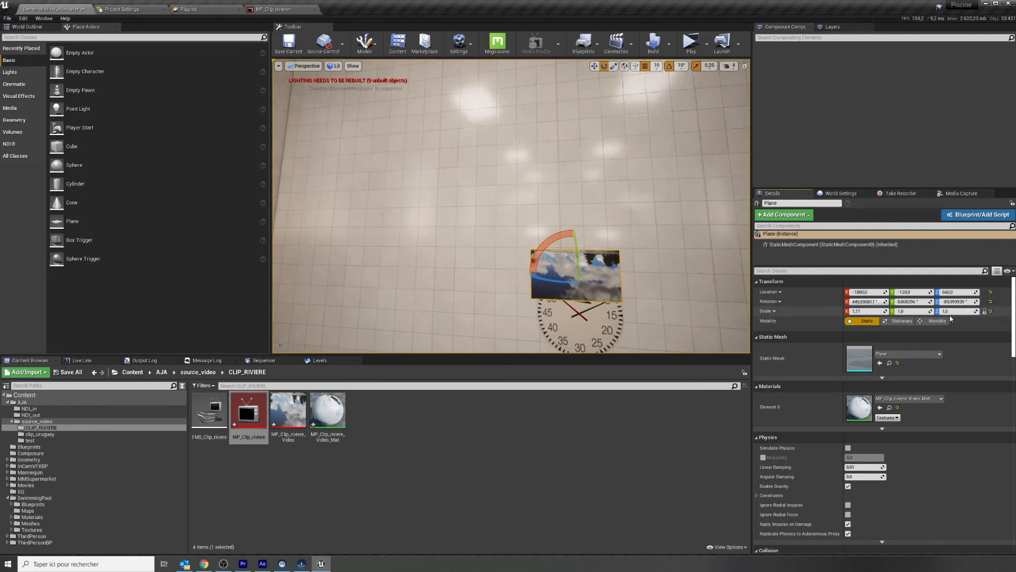
pyautogui.moveTo(869, 312); pyautogui.dragTo(948, 313)
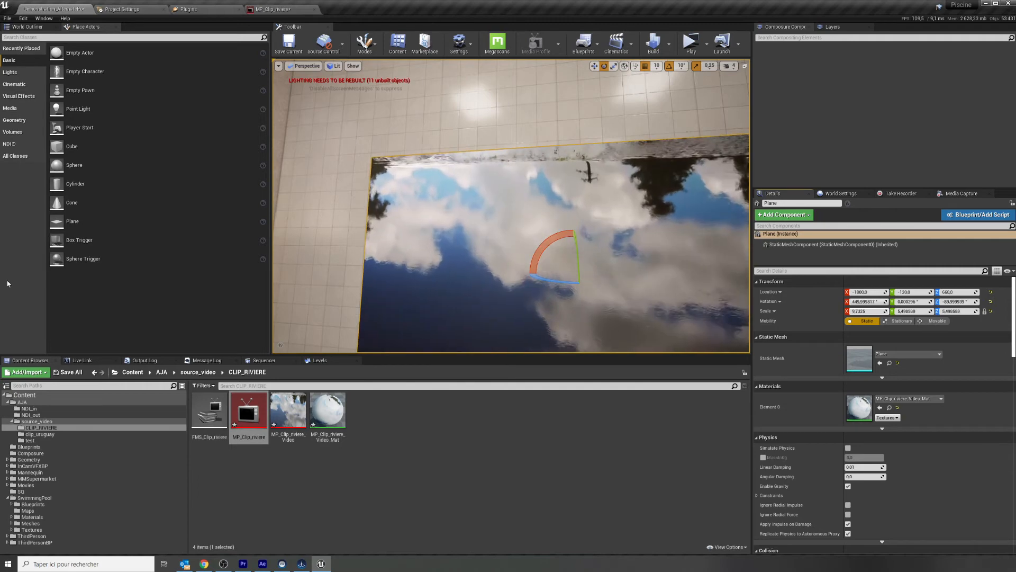
pyautogui.scroll(-5, 553, 249)
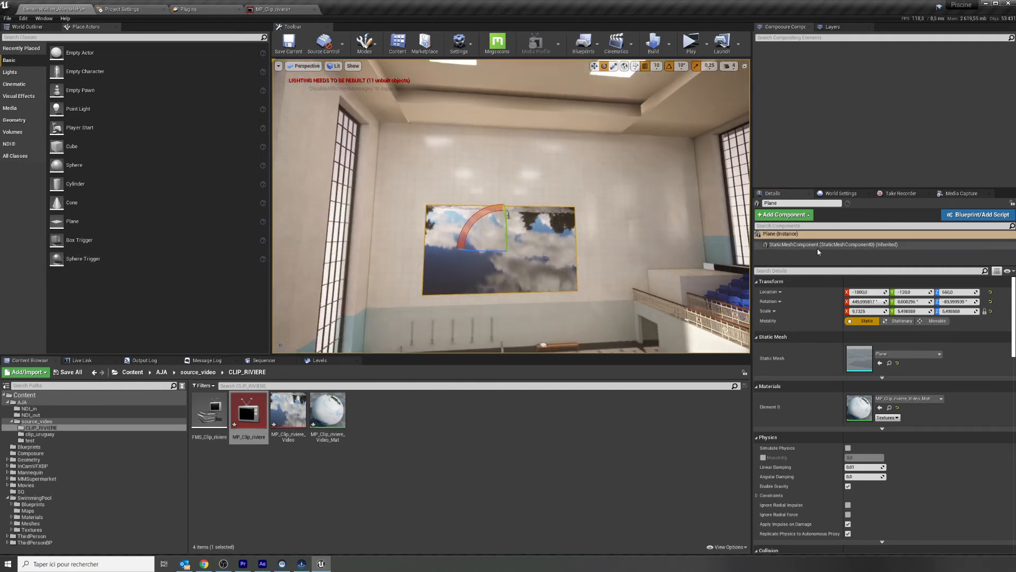
pyautogui.moveTo(860, 311); pyautogui.dragTo(886, 311)
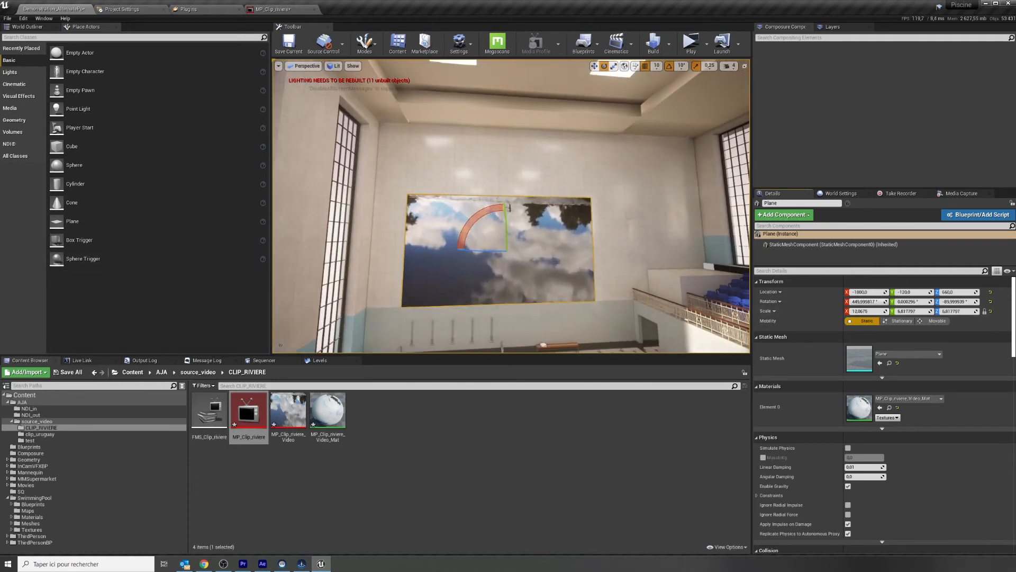
# Step: In the MP_Clip_riviere media player, scrub the clip forward, enable Loop, resume playback, and return to the level
pyautogui.click(286, 9)
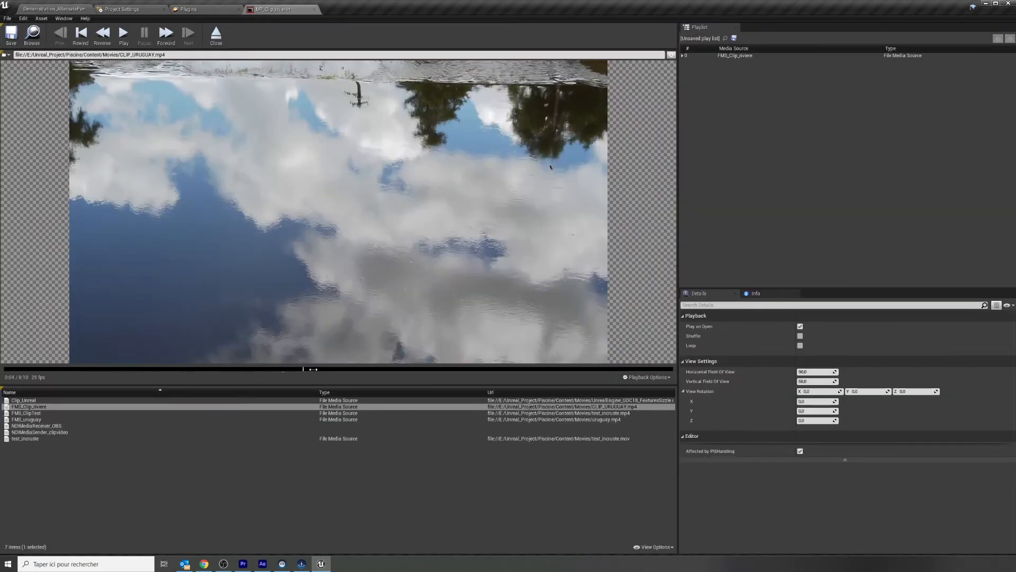
pyautogui.moveTo(312, 369); pyautogui.dragTo(388, 369)
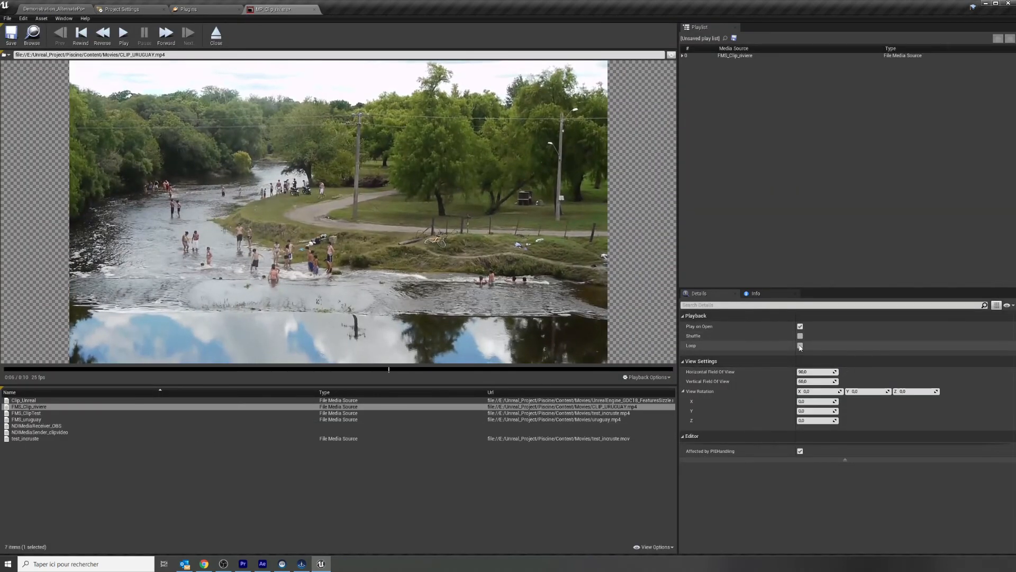
pyautogui.click(800, 346)
pyautogui.click(124, 33)
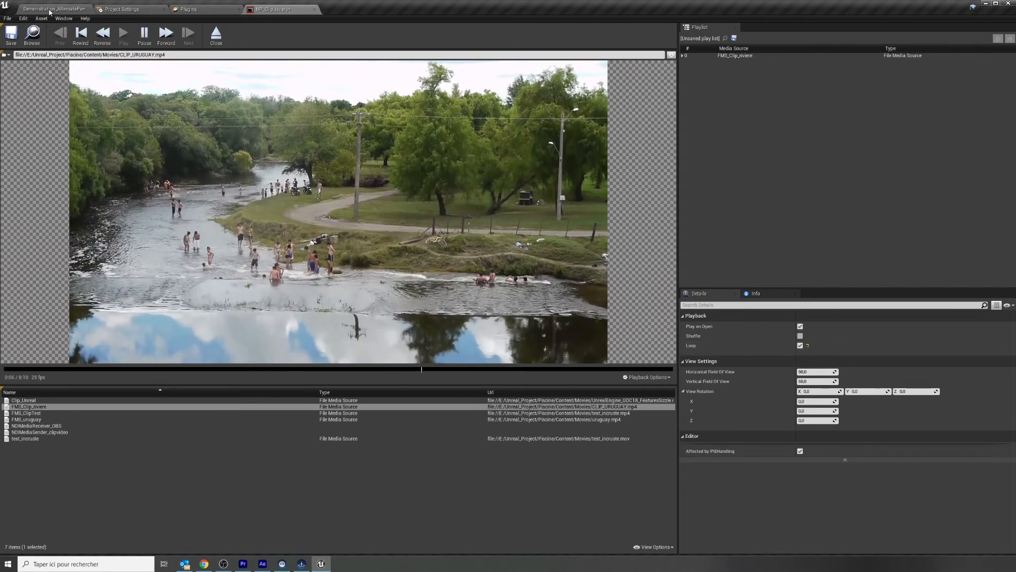
pyautogui.click(49, 10)
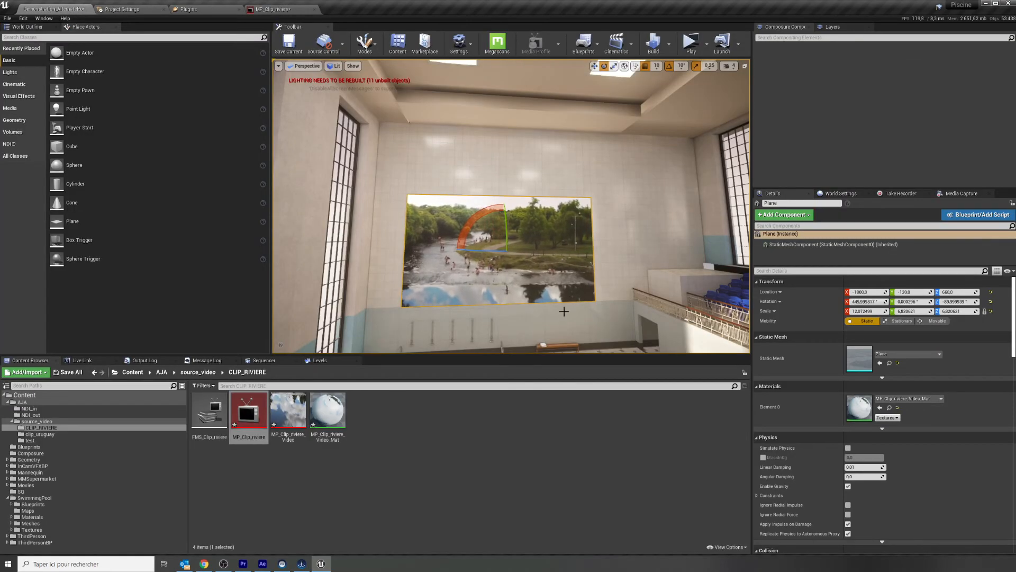
# Step: Examine the looping river video on the wall plane from several viewpoints and compare it with the media player's playback
pyautogui.moveTo(564, 312); pyautogui.dragTo(555, 254)
pyautogui.moveTo(564, 311)
pyautogui.mouseDown()
pyautogui.moveTo(577, 333)
pyautogui.moveTo(550, 296)
pyautogui.moveTo(572, 329)
pyautogui.mouseUp()
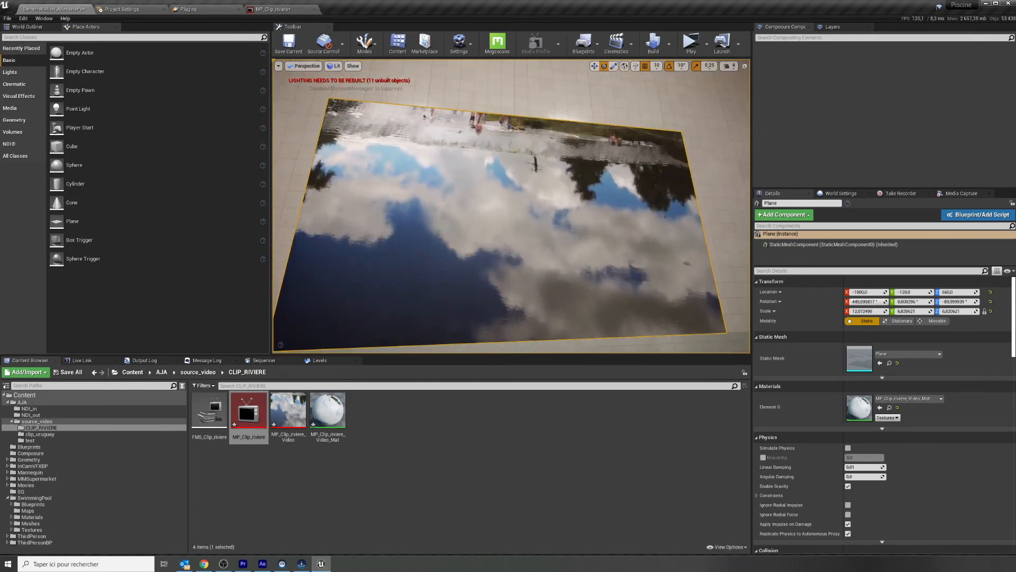
pyautogui.moveTo(572, 328); pyautogui.dragTo(555, 247, button='right')
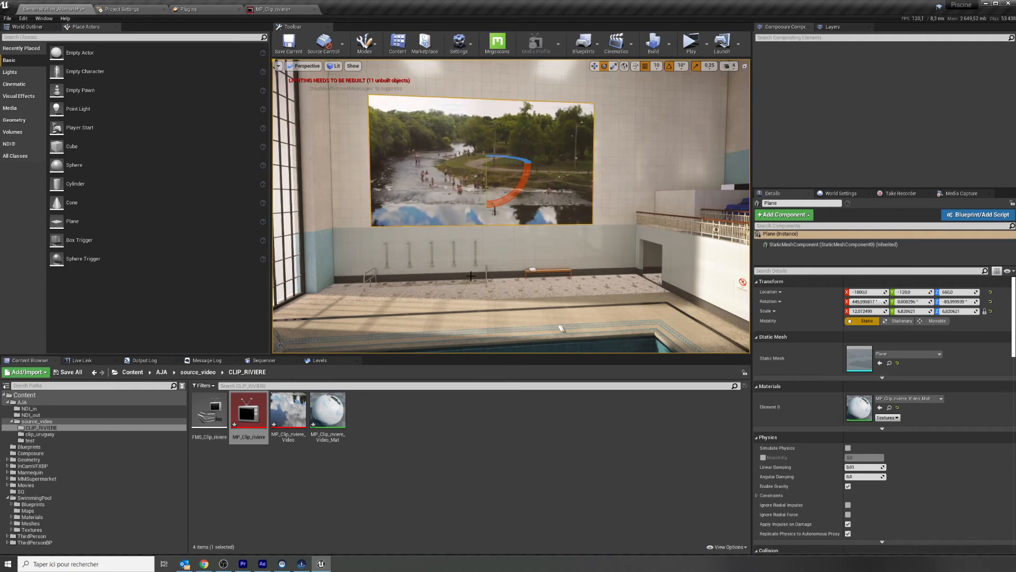
pyautogui.click(271, 10)
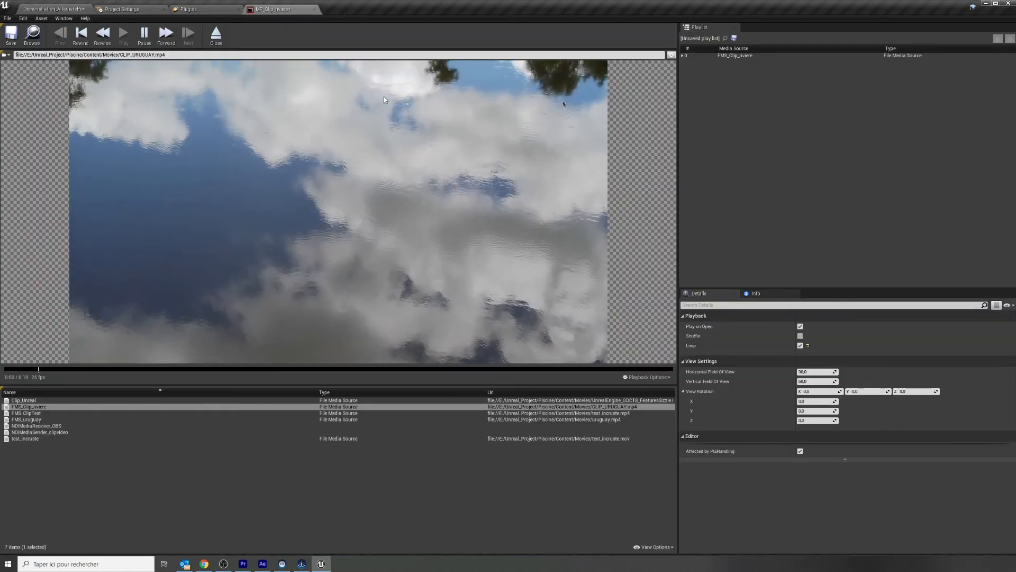
pyautogui.click(55, 9)
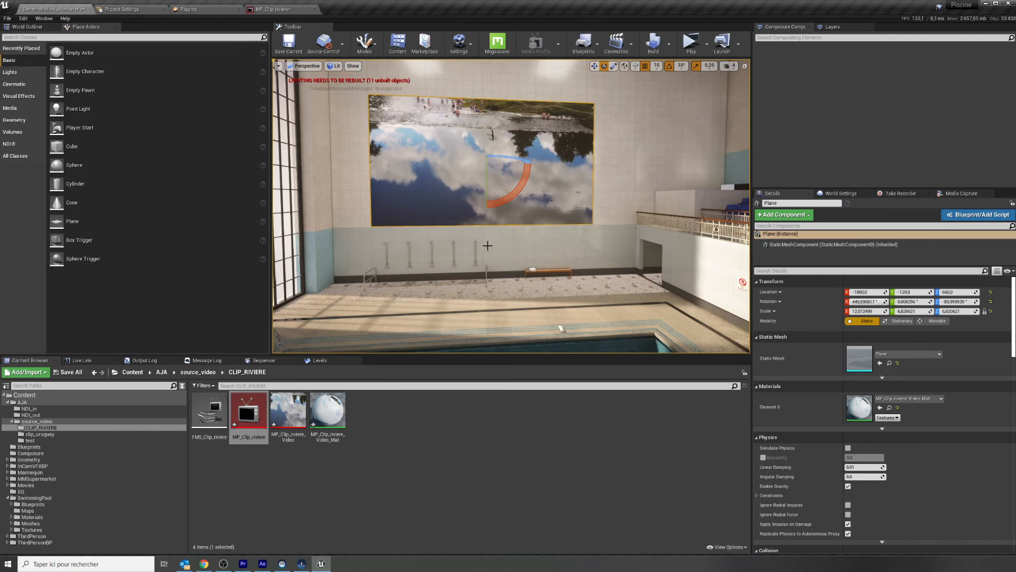
pyautogui.moveTo(488, 246); pyautogui.dragTo(490, 250, button='right')
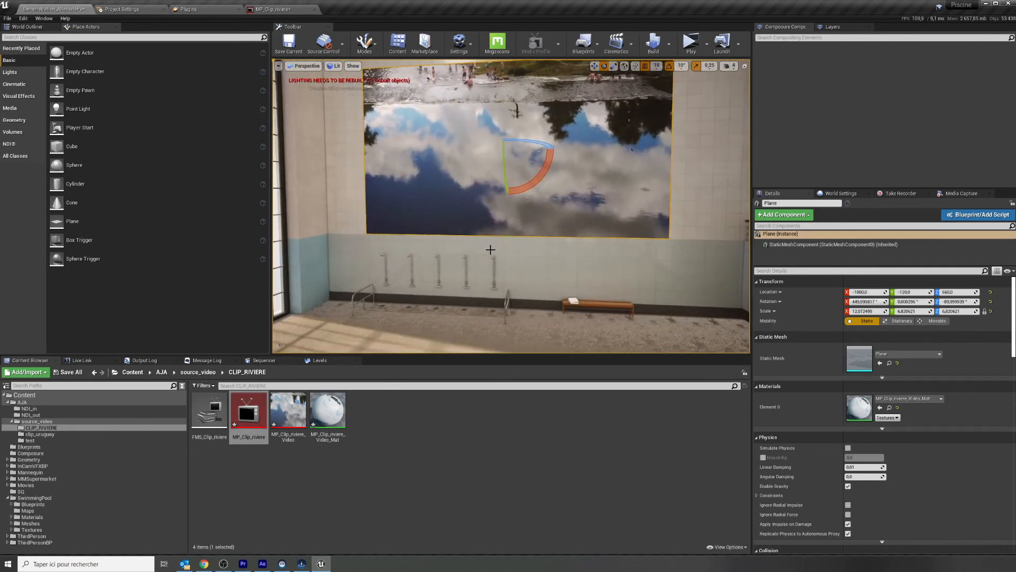
pyautogui.moveTo(498, 307); pyautogui.dragTo(494, 301, button='right')
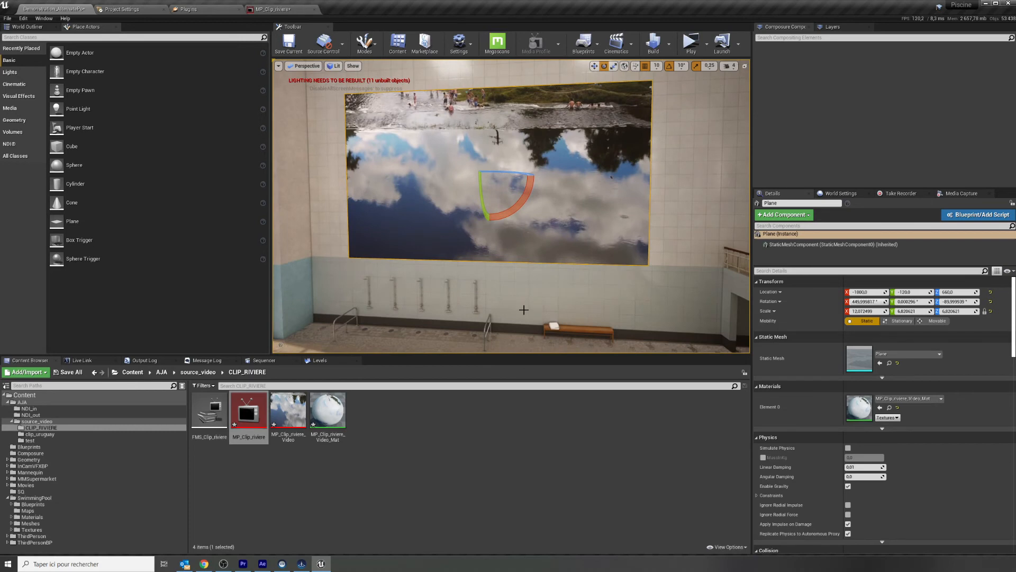
pyautogui.scroll(-5, 480, 89)
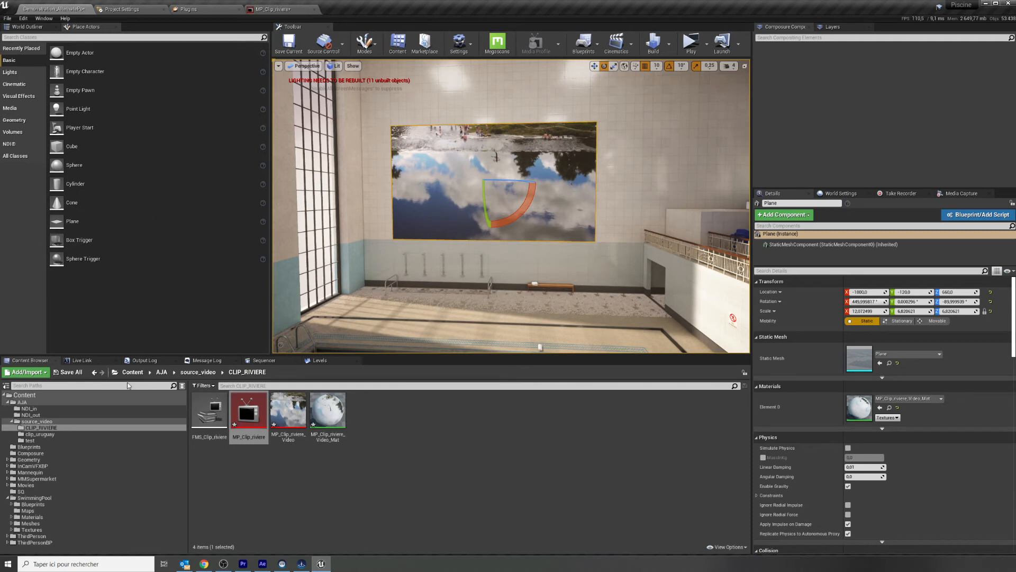
# Step: Save all modified assets and the level, and open the level blueprint
pyautogui.click(68, 372)
pyautogui.click(759, 353)
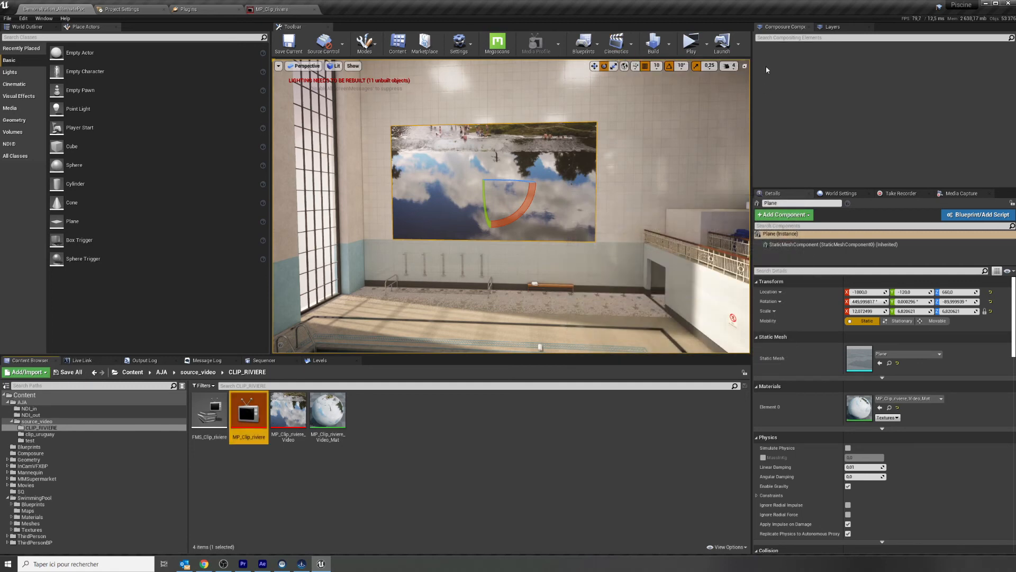
pyautogui.click(596, 46)
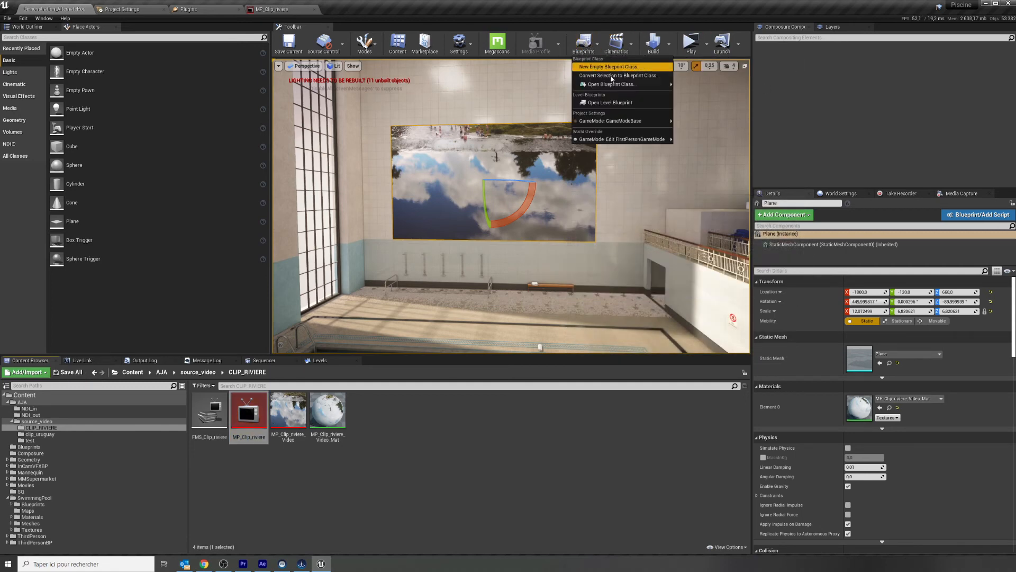
pyautogui.click(602, 102)
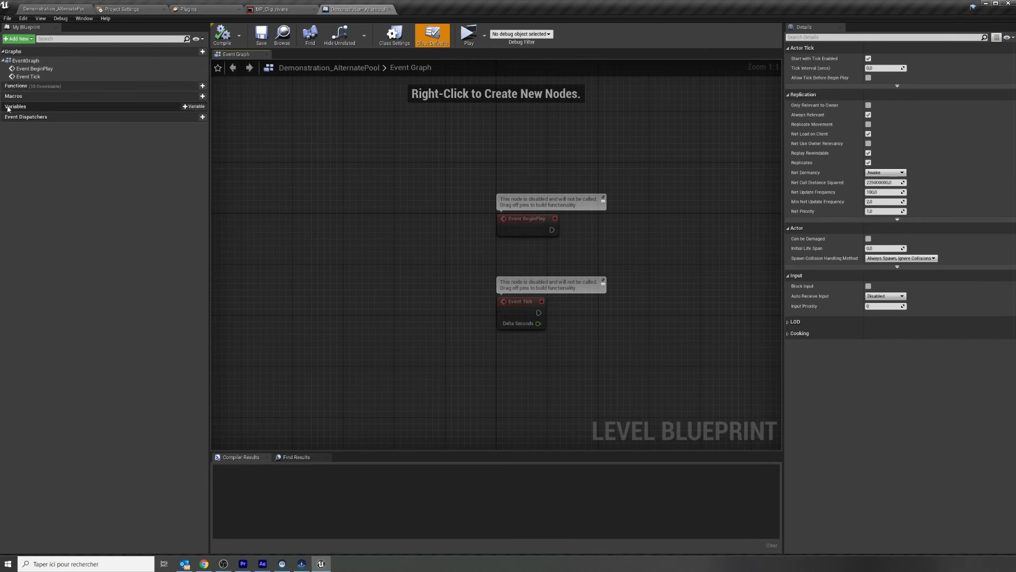
# Step: Add a variable named Media_PLayer_Riviere to the level blueprint
pyautogui.click(196, 107)
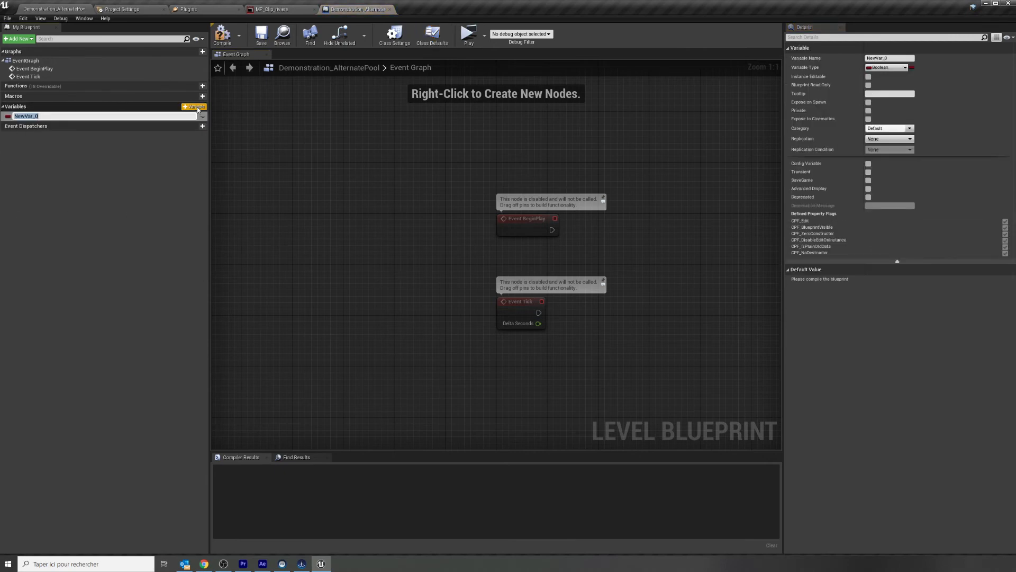
pyautogui.write('Media_PLayer_Riviere')
pyautogui.press('Return')
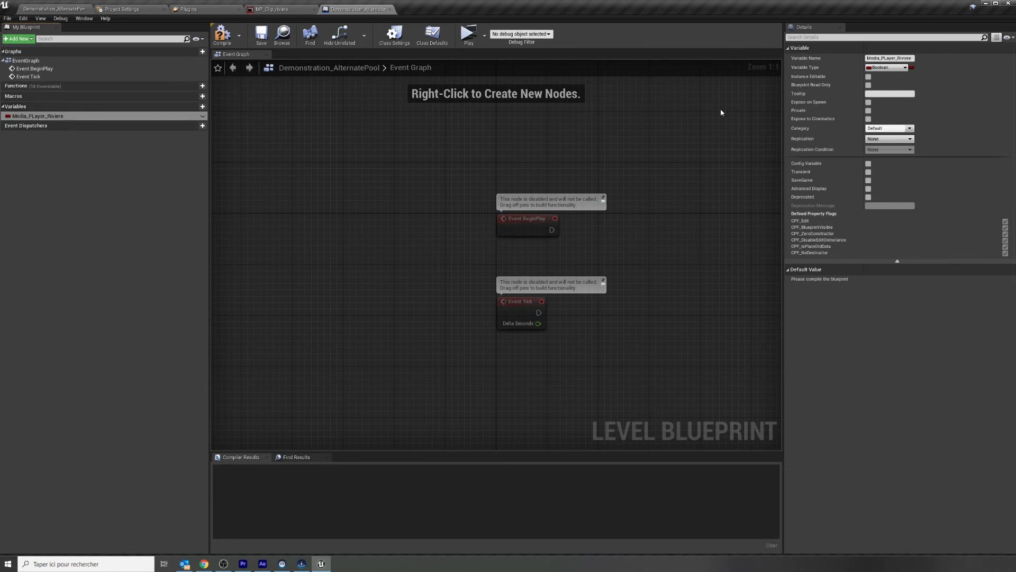
# Step: Set the Media_PLayer_Riviere variable's type to a Media Player object reference
pyautogui.click(877, 69)
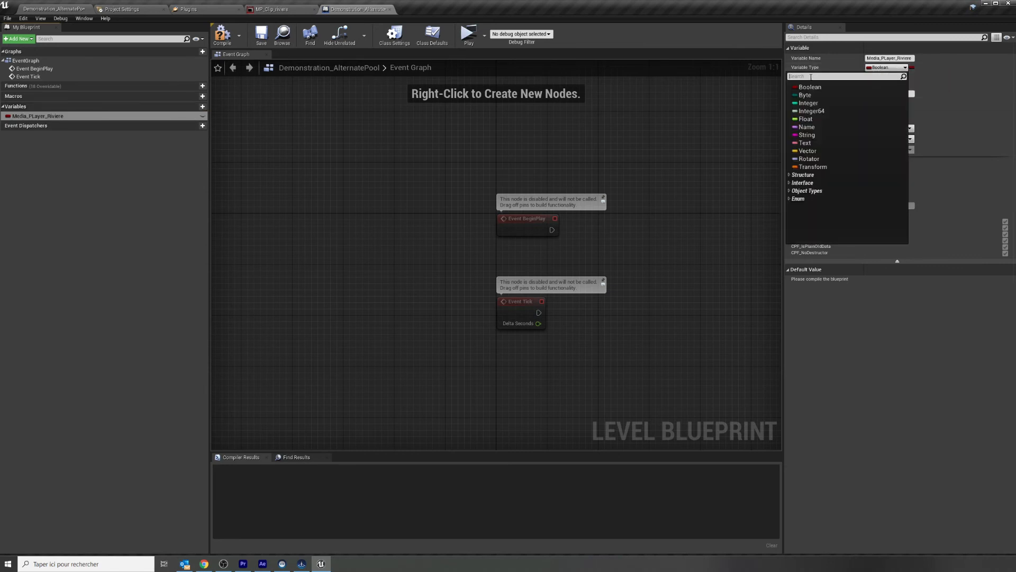
pyautogui.write('media')
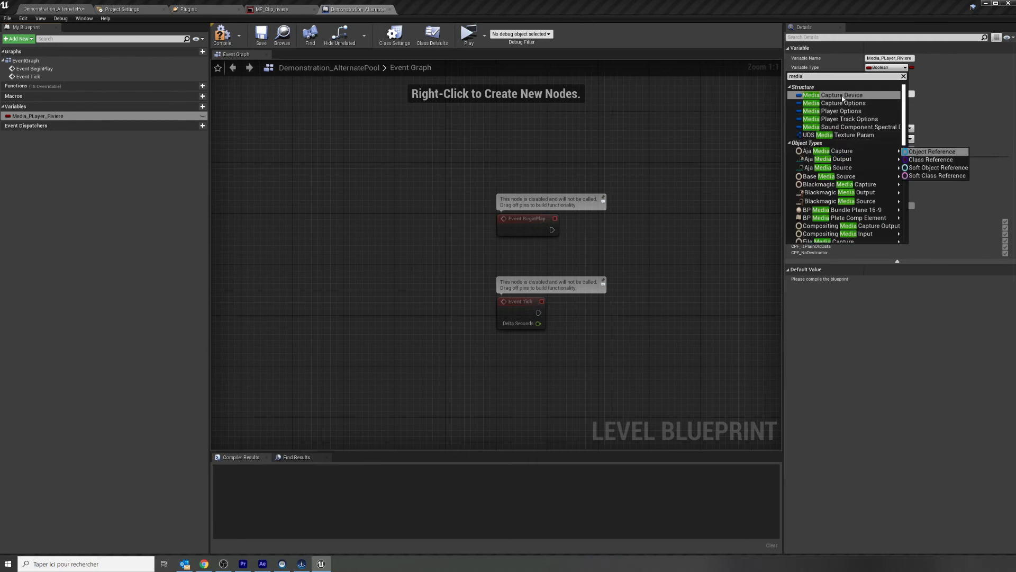
pyautogui.moveTo(866, 176)
pyautogui.scroll(-6, 866, 177)
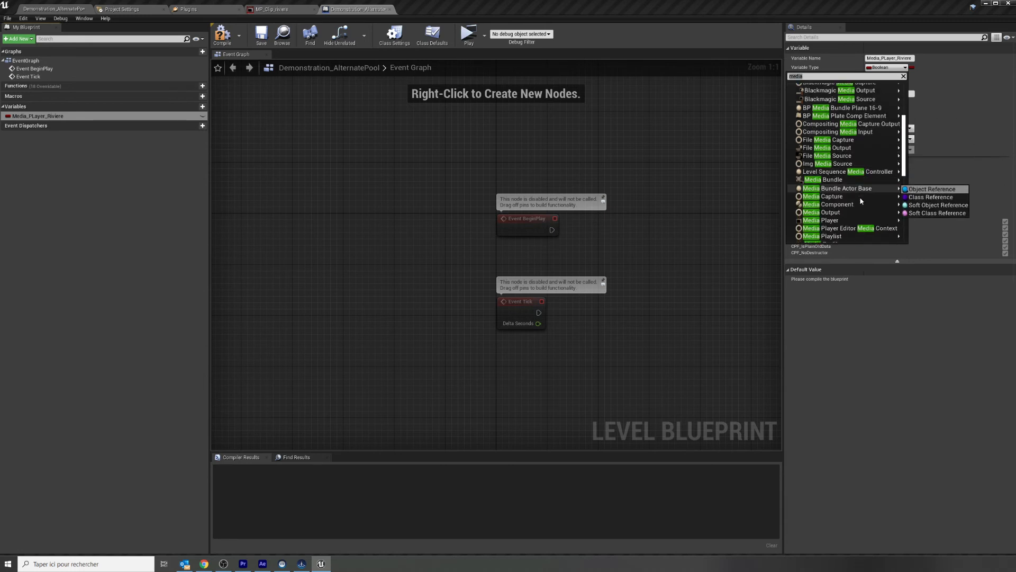
pyautogui.scroll(-2, 870, 200)
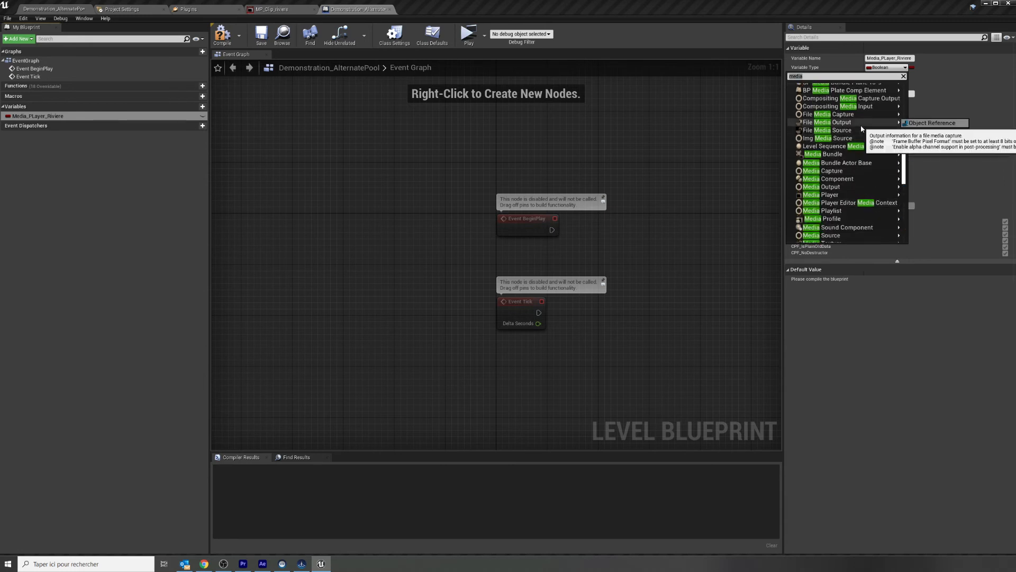
pyautogui.click(817, 76)
pyautogui.press('BackSpace')
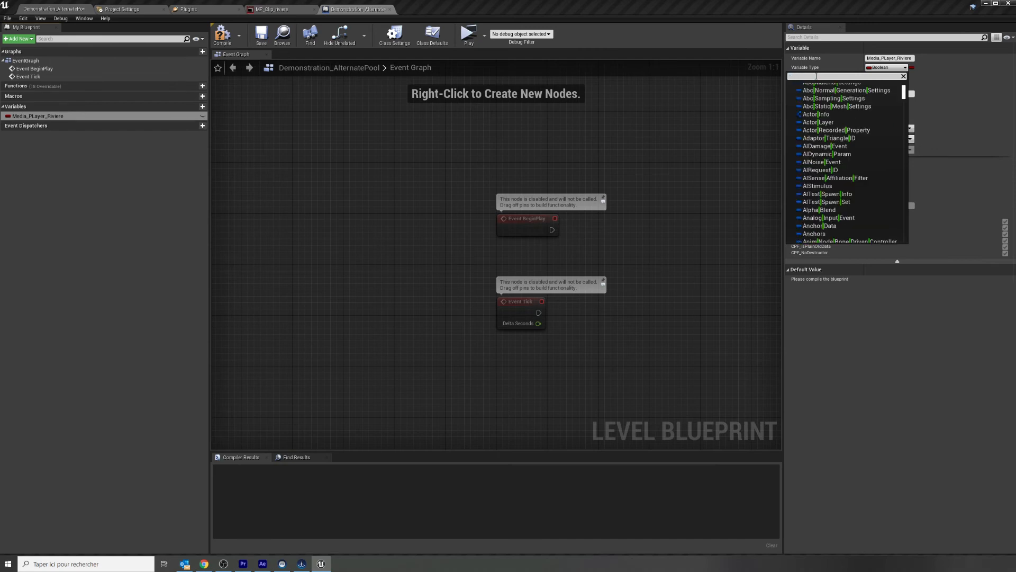
pyautogui.write('media')
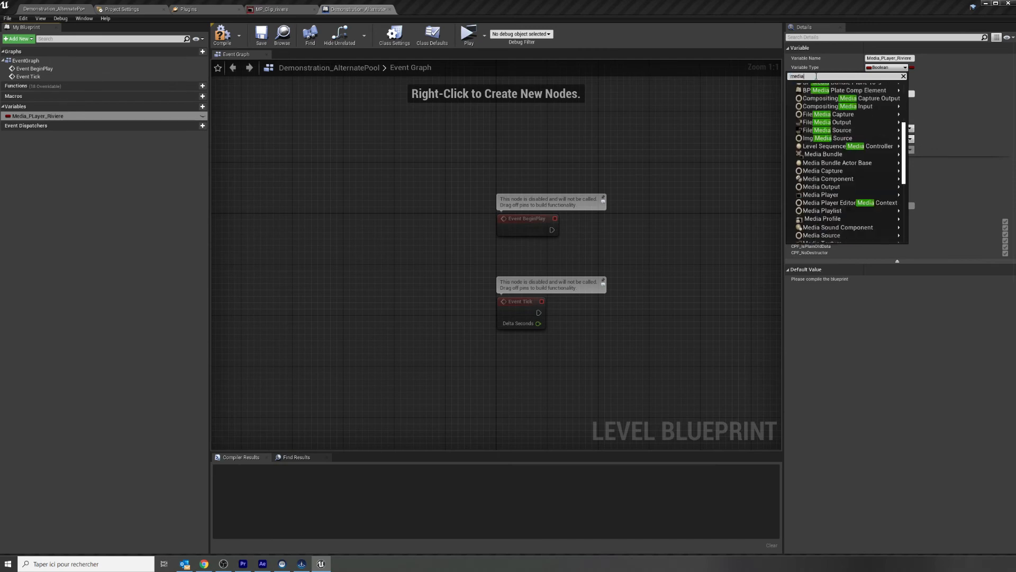
pyautogui.write('player')
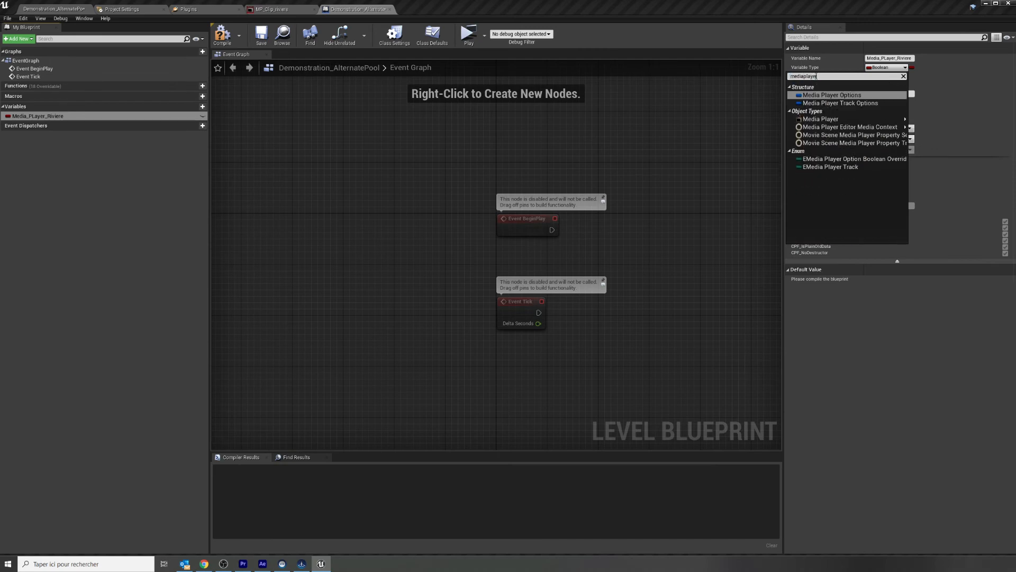
pyautogui.moveTo(826, 118)
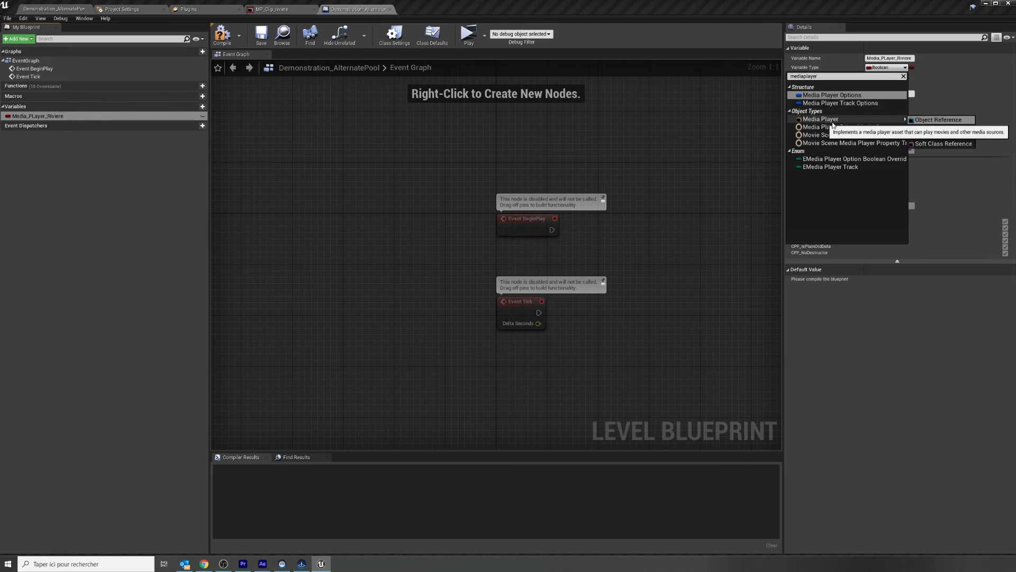
pyautogui.click(945, 125)
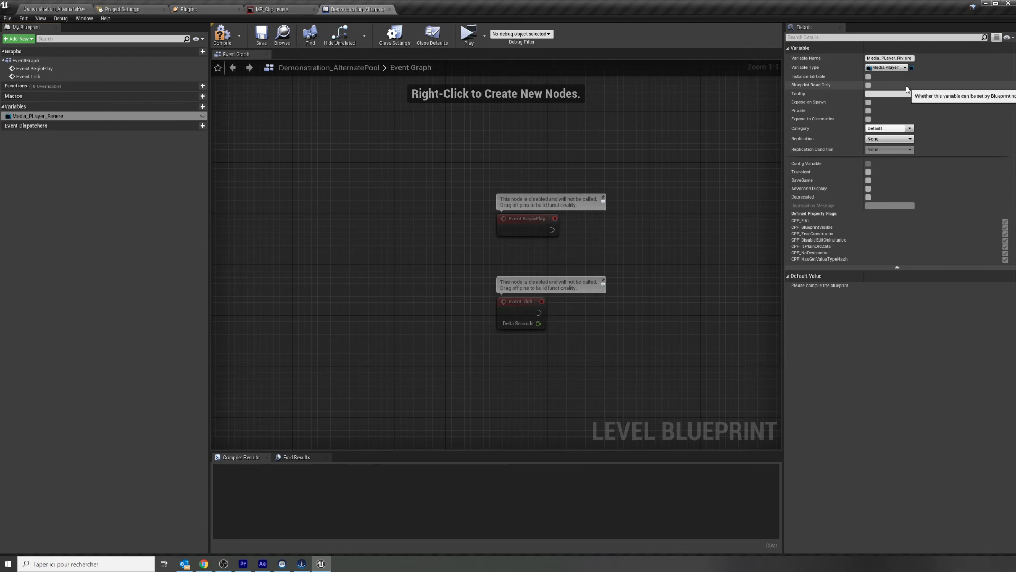
# Step: Make the Media_PLayer_Riviere variable instance editable, and compile and save the level blueprint
pyautogui.click(868, 77)
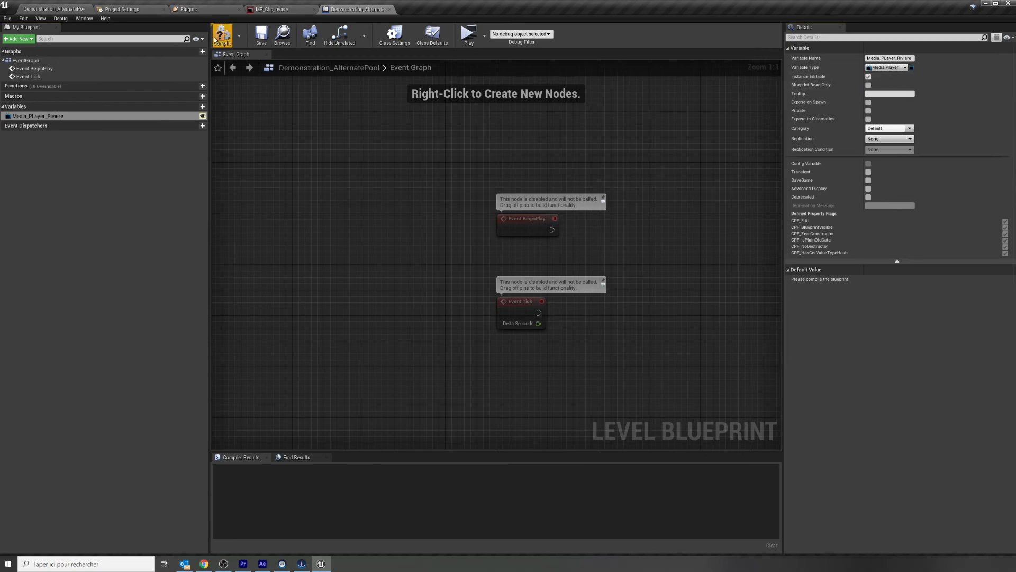
pyautogui.click(223, 40)
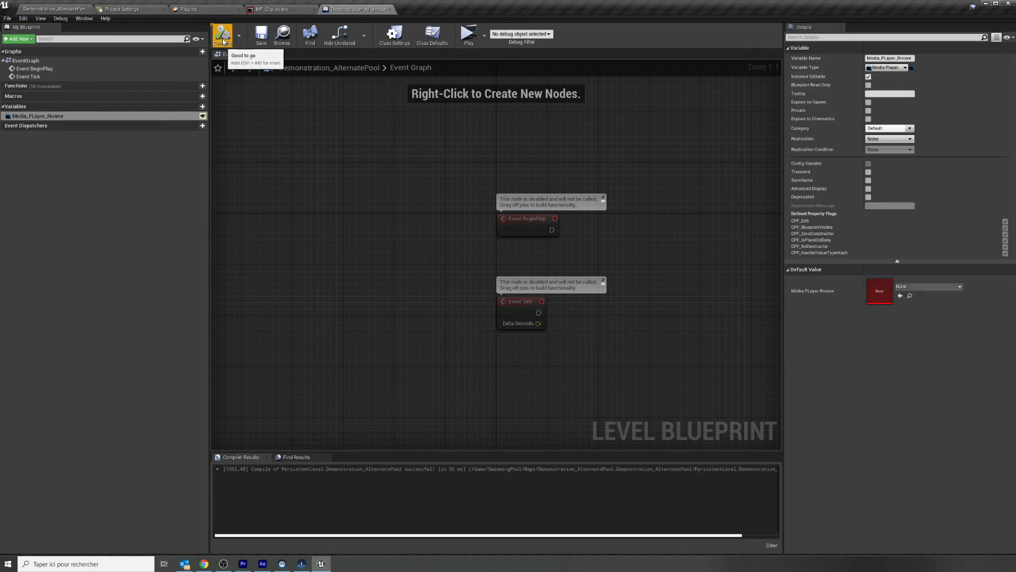
pyautogui.click(260, 38)
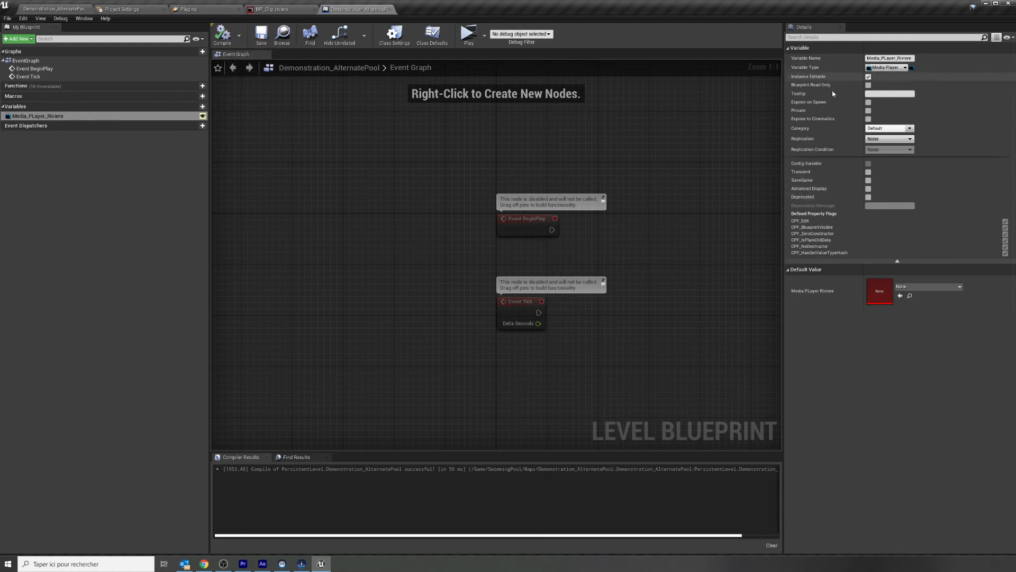
# Step: Set the default value of the Media_PLayer_Riviere variable to the MP_Clip_riviere media player
pyautogui.click(935, 291)
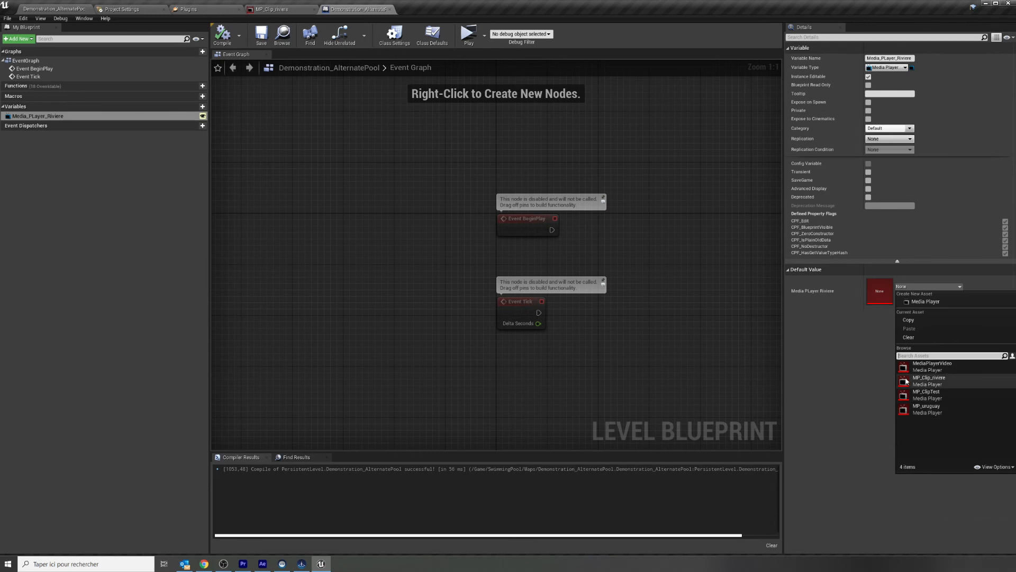
pyautogui.click(943, 383)
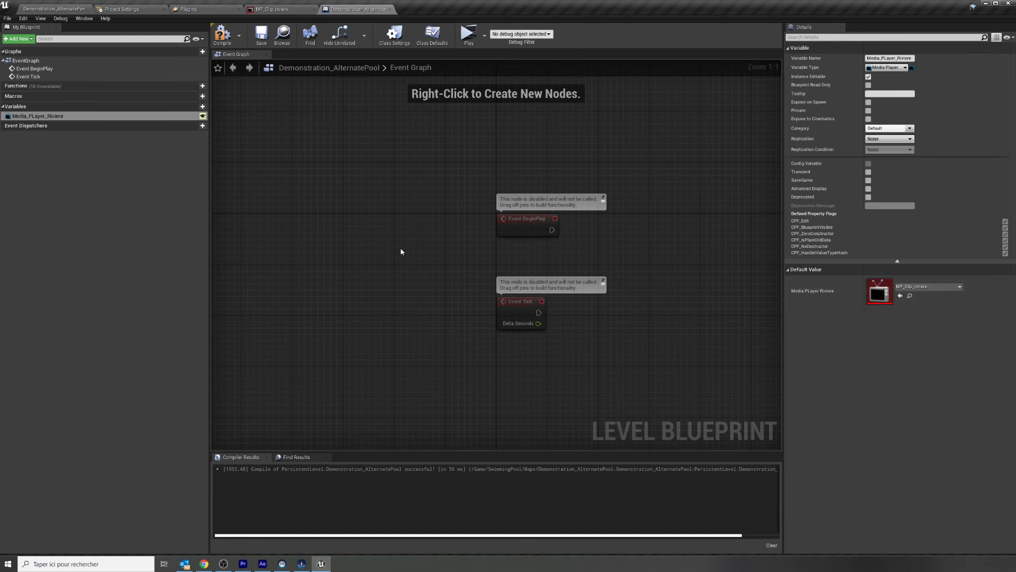
pyautogui.moveTo(37, 116); pyautogui.dragTo(624, 256)
# Step: Delete the unused Event Tick node from the level blueprint's event graph
pyautogui.click(585, 351)
pyautogui.moveTo(585, 352); pyautogui.dragTo(487, 294)
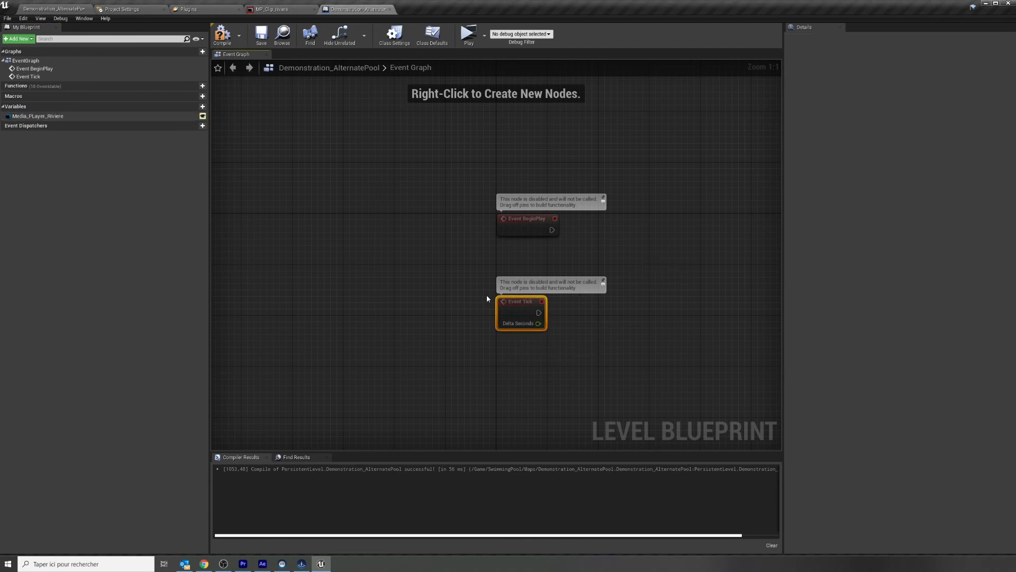
pyautogui.press('Delete')
# Step: Place a getter for Media_PLayer_Riviere in the event graph and add an Open Source node targeting it
pyautogui.moveTo(37, 108); pyautogui.dragTo(515, 285)
pyautogui.click(571, 289)
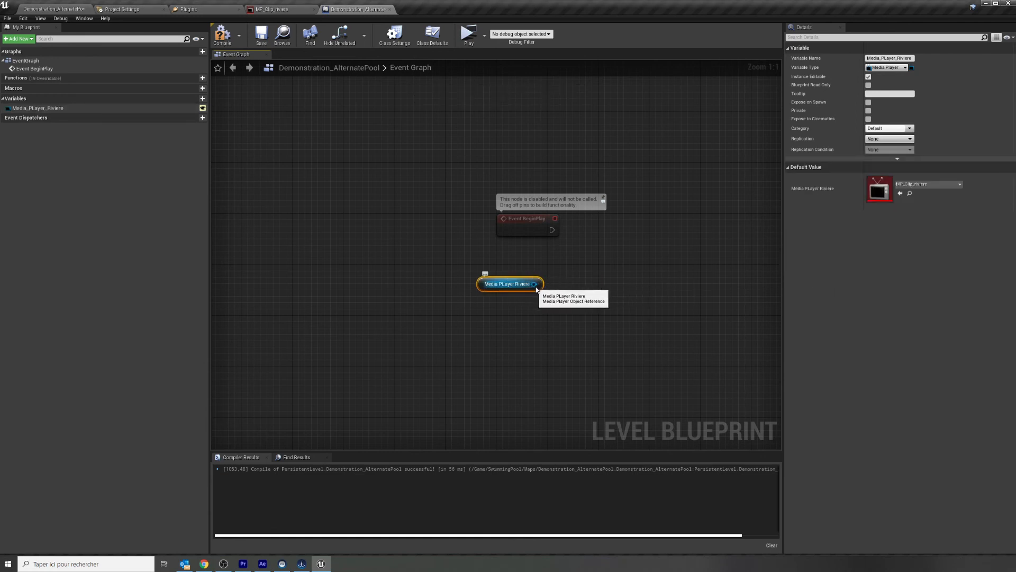
pyautogui.moveTo(534, 284); pyautogui.dragTo(653, 255)
pyautogui.write('o')
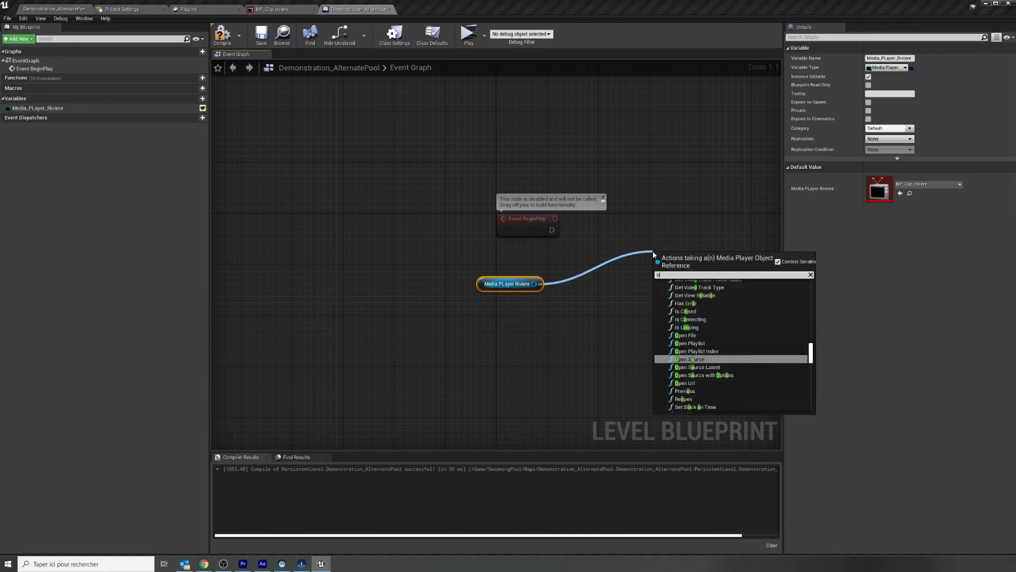
pyautogui.write('pensource')
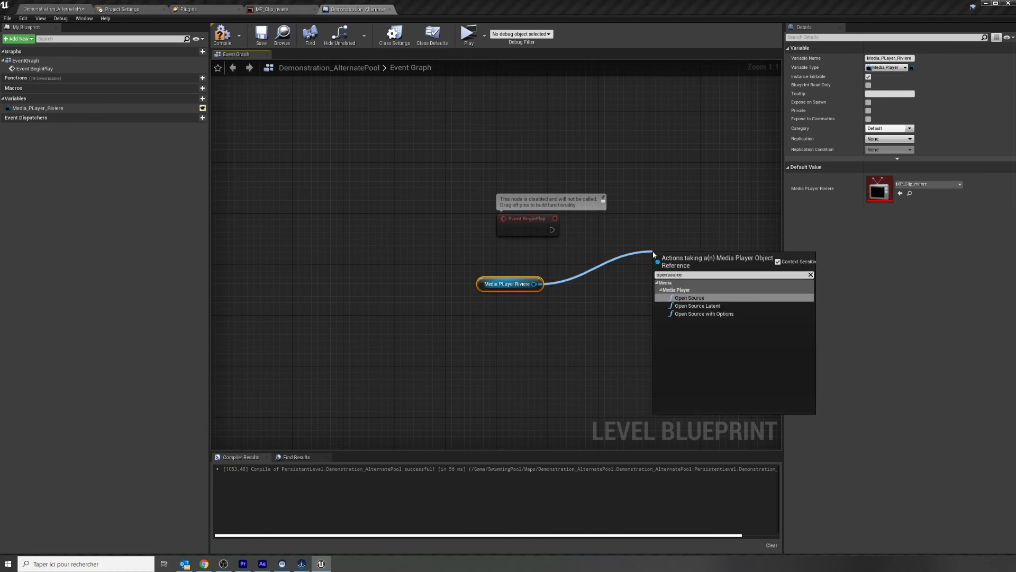
pyautogui.click(697, 299)
# Step: Connect Event BeginPlay to the Open Source node and set its media source to FMS_Clip_riviere
pyautogui.moveTo(692, 322); pyautogui.dragTo(580, 330, button='right')
pyautogui.moveTo(424, 208); pyautogui.dragTo(404, 233)
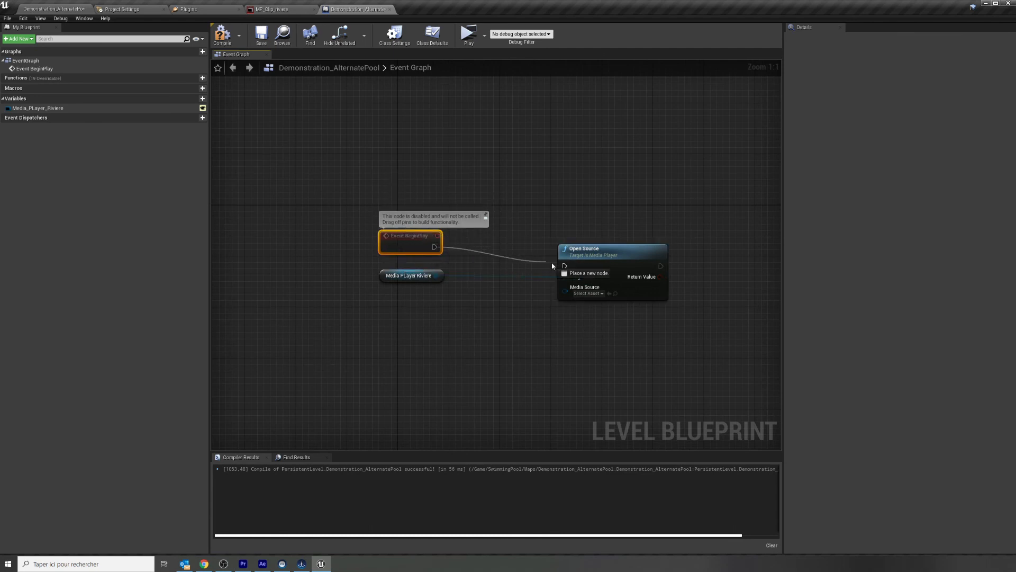
pyautogui.moveTo(564, 268); pyautogui.dragTo(534, 242)
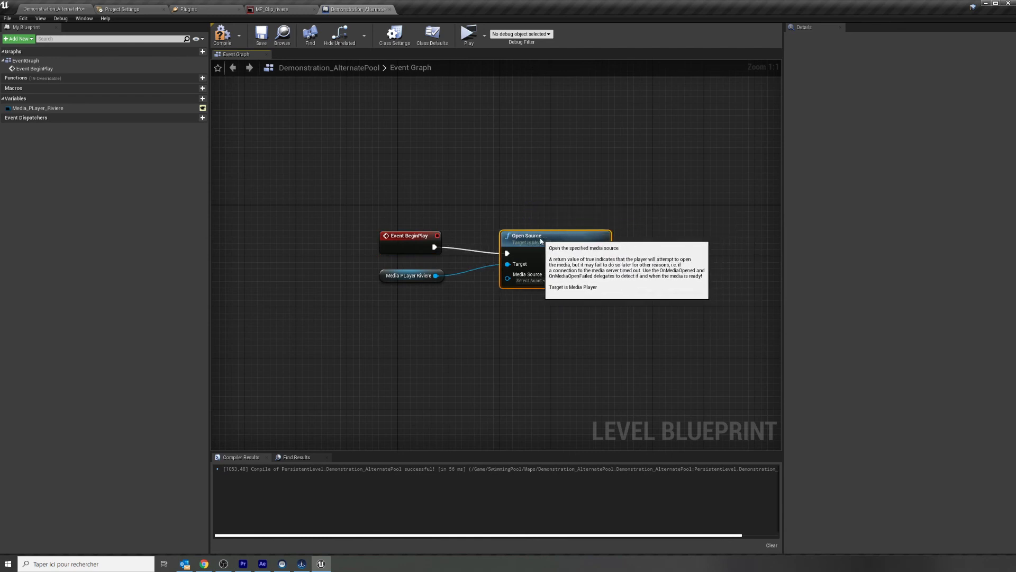
pyautogui.click(531, 274)
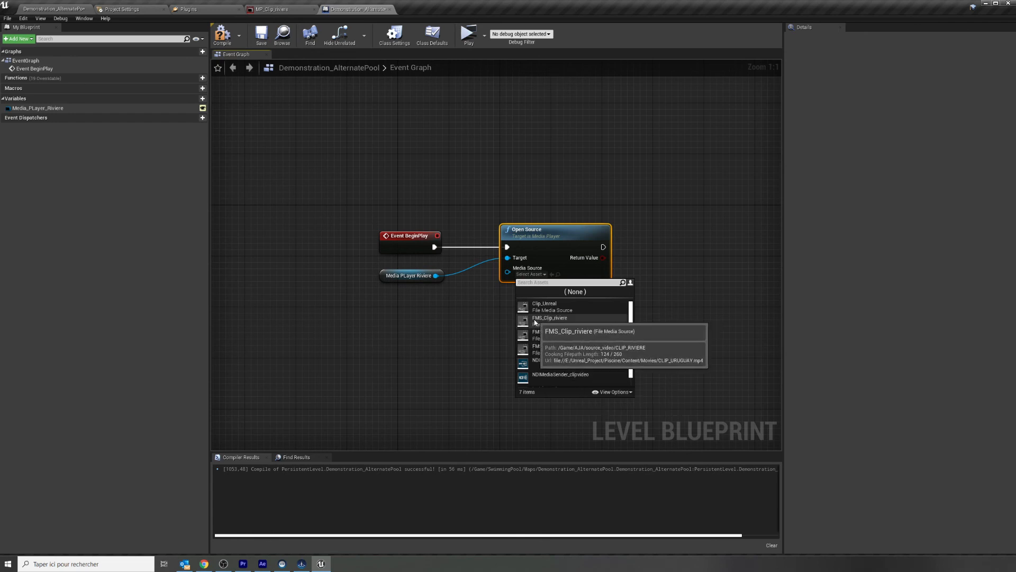
pyautogui.click(576, 324)
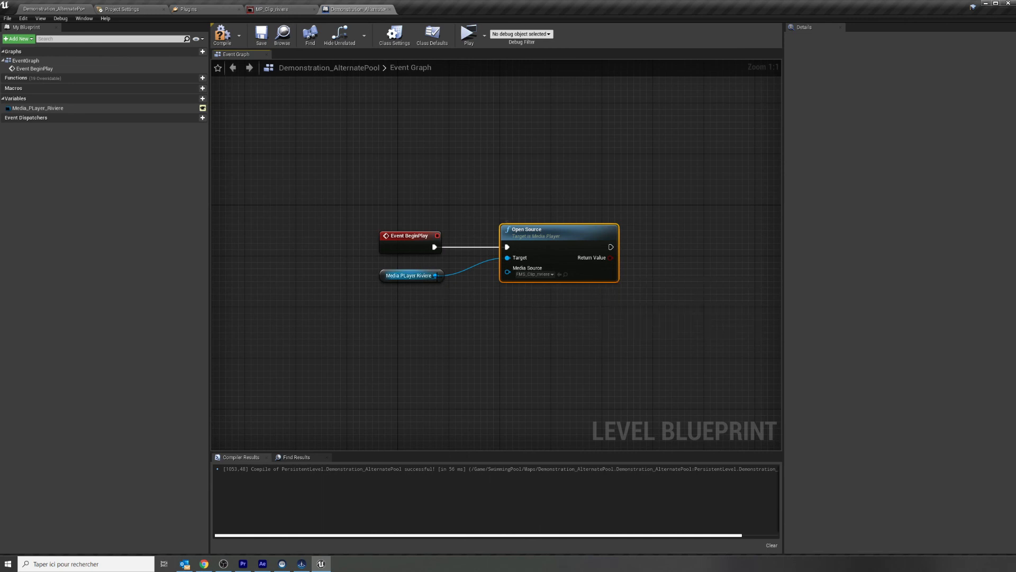
# Step: Add a Play node targeting the Media PLayer Riviere getter and connect it to the execution output of Open Source
pyautogui.moveTo(435, 275); pyautogui.dragTo(477, 299)
pyautogui.moveTo(668, 268); pyautogui.dragTo(668, 268)
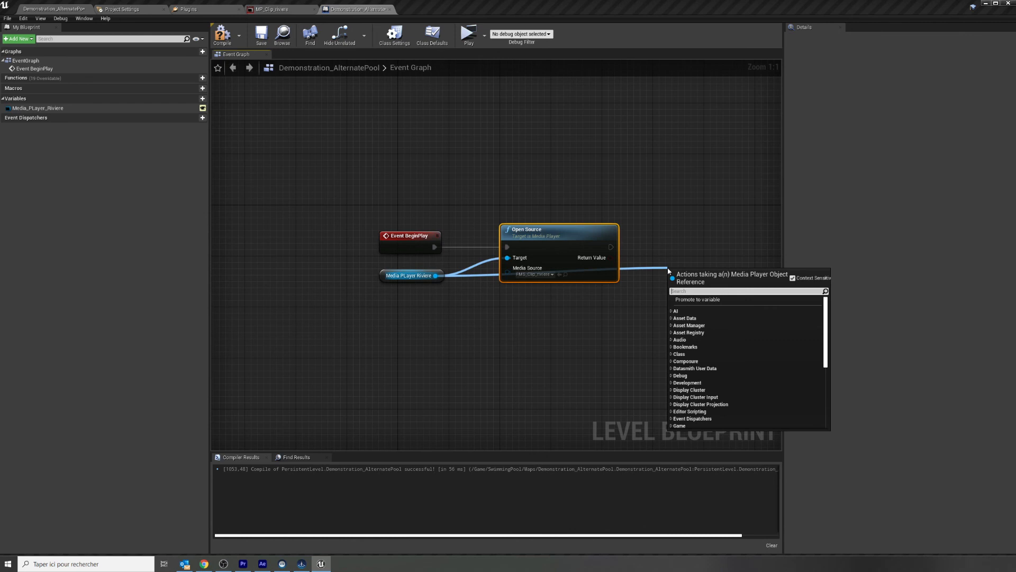
pyautogui.write('play')
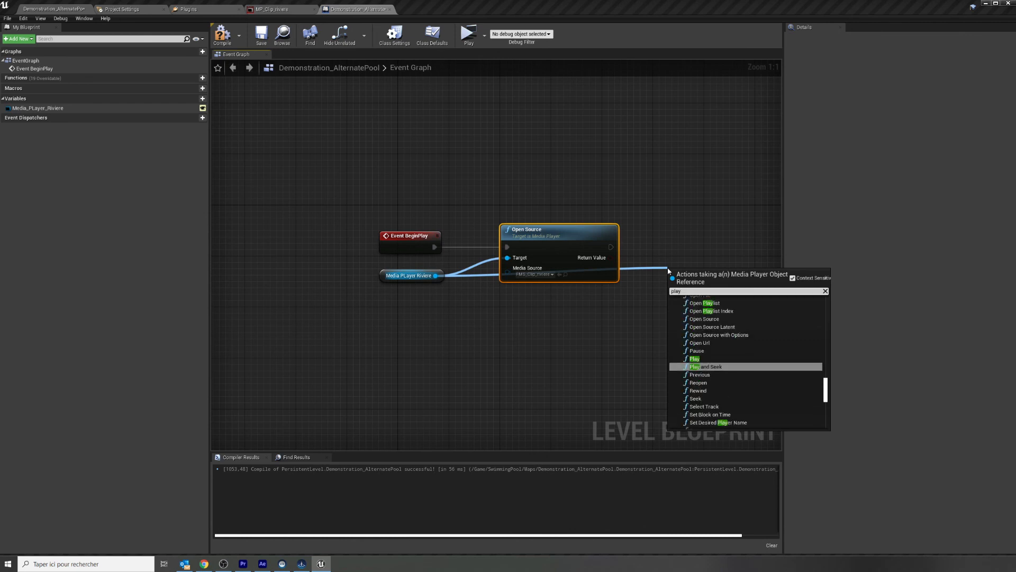
pyautogui.click(694, 358)
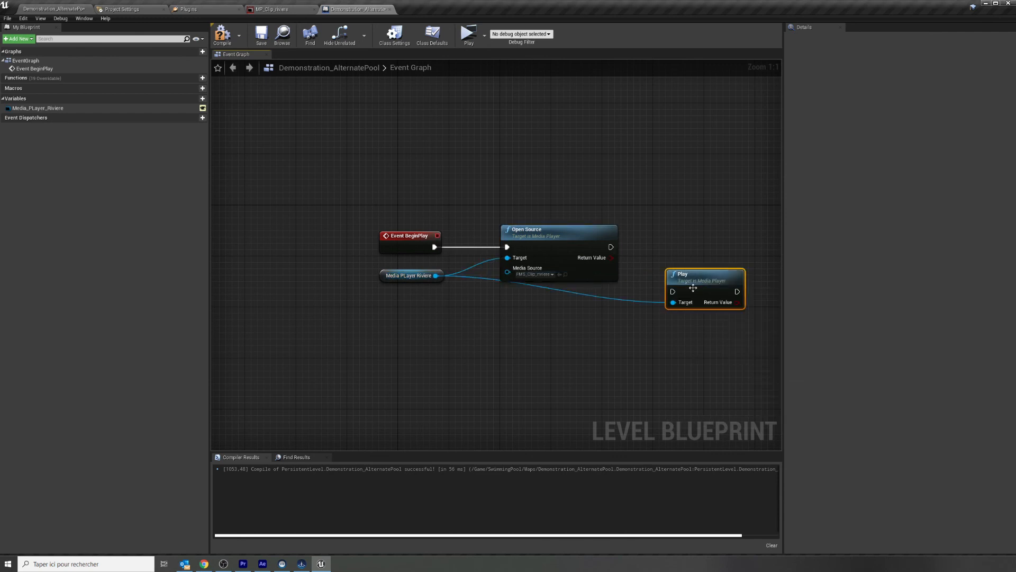
pyautogui.moveTo(693, 276); pyautogui.dragTo(688, 245)
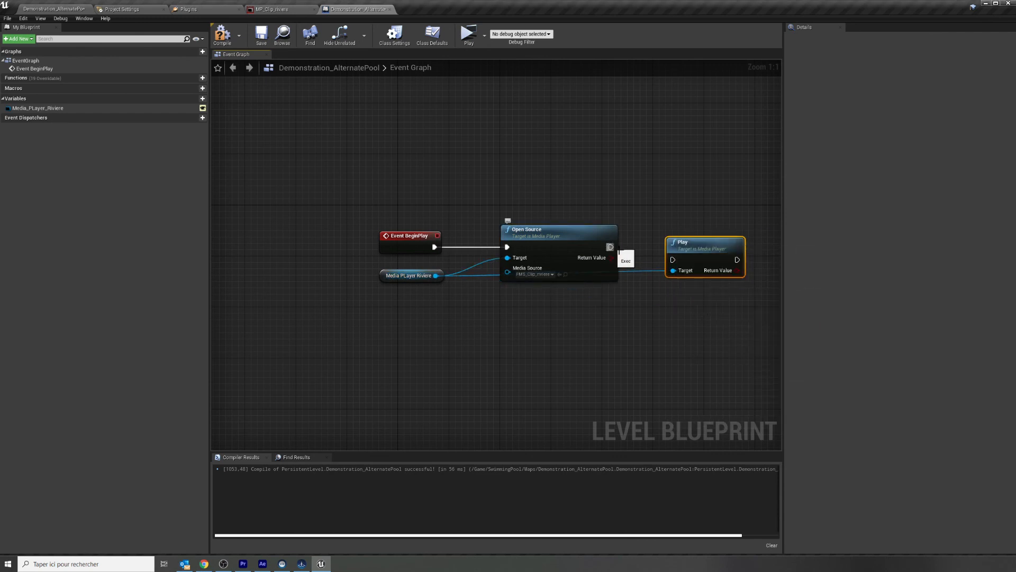
pyautogui.moveTo(618, 251); pyautogui.dragTo(689, 232)
# Step: Compile the level blueprint, then run a short play test of the level and stop it
pyautogui.click(222, 34)
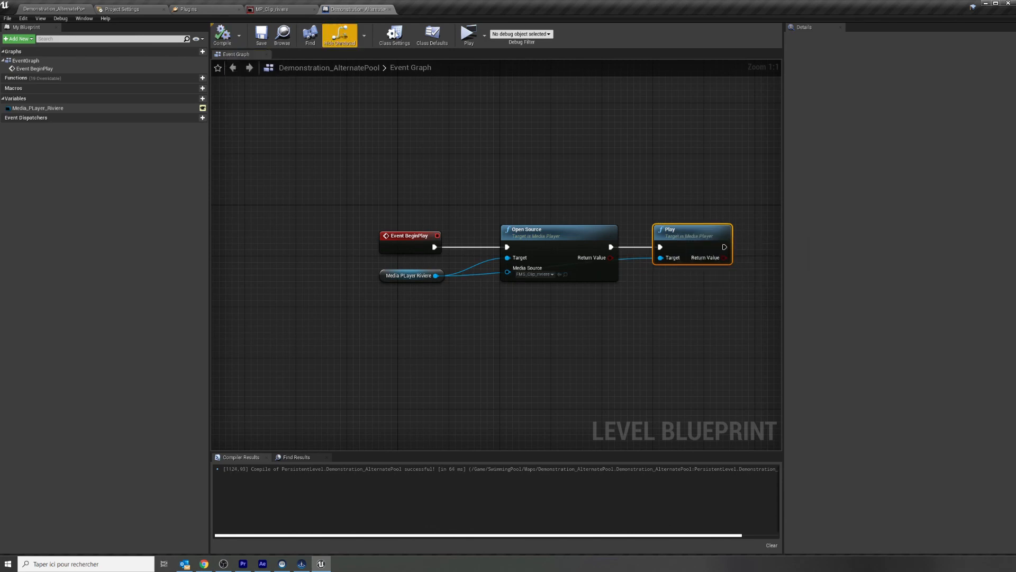
pyautogui.click(468, 33)
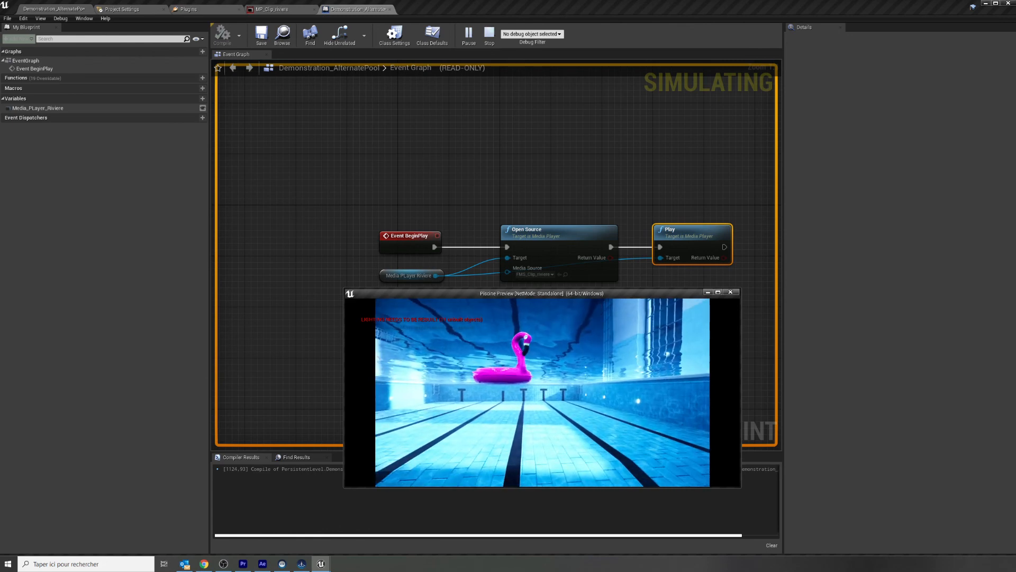
pyautogui.press('Escape')
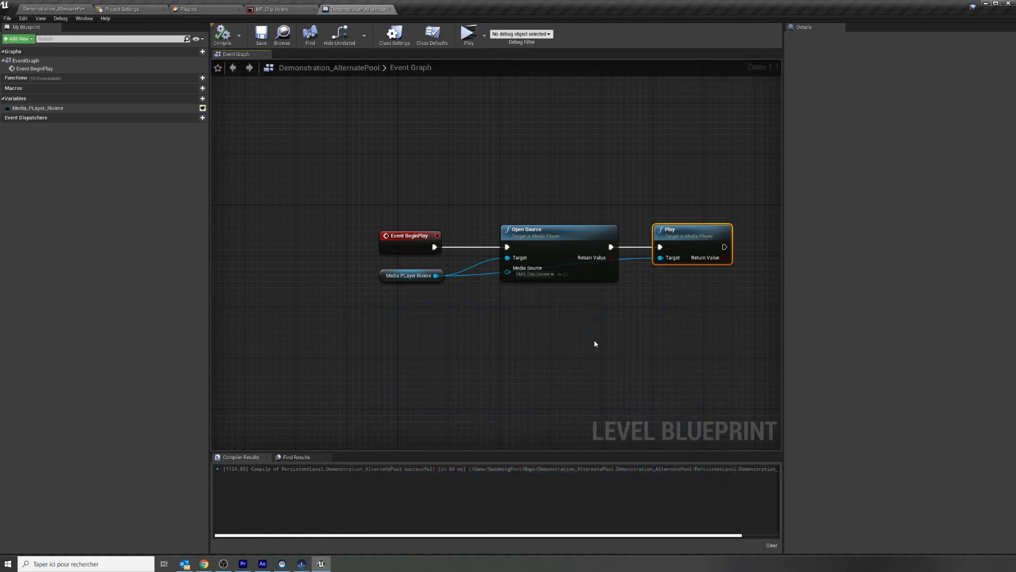
# Step: Return to the level editor and set the GameMode Override to None in the world settings
pyautogui.moveTo(595, 343); pyautogui.dragTo(557, 338, button='right')
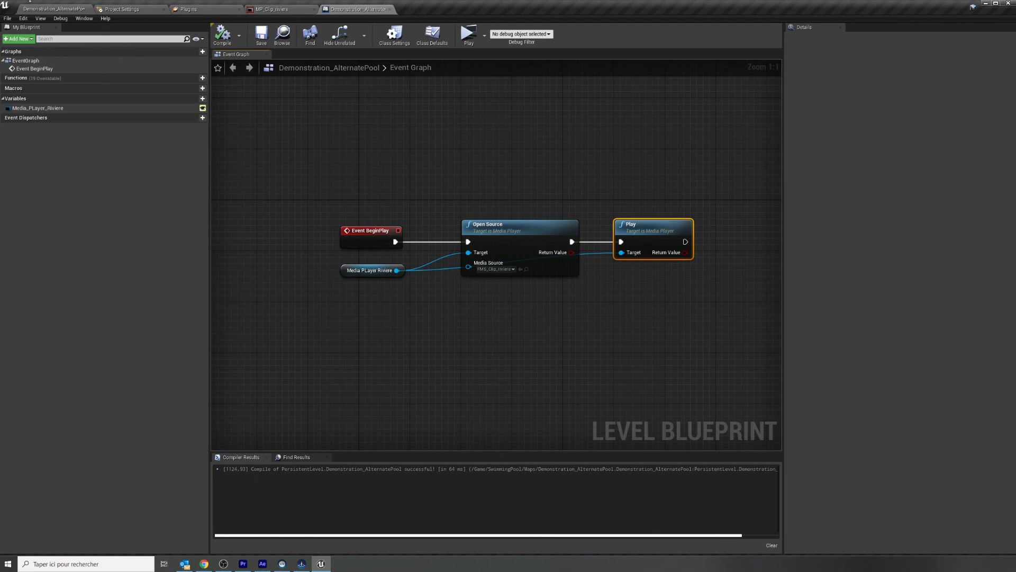
pyautogui.click(44, 10)
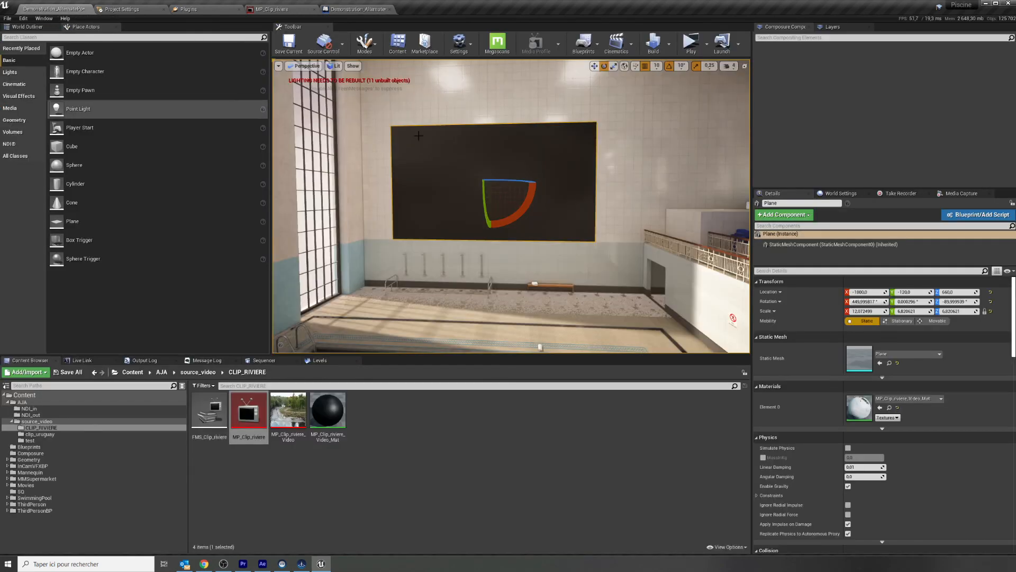
pyautogui.click(838, 194)
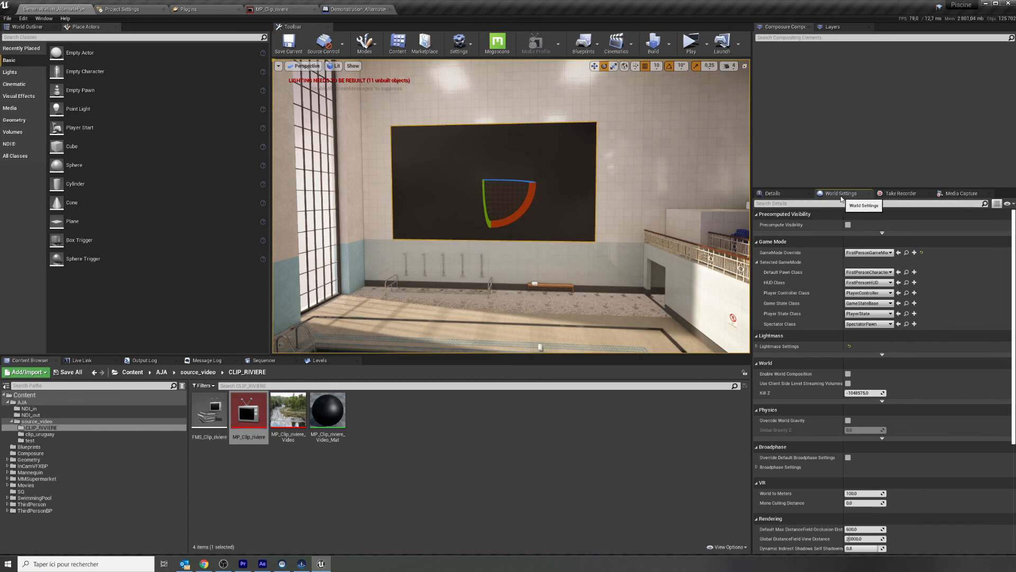
pyautogui.click(868, 252)
pyautogui.click(868, 276)
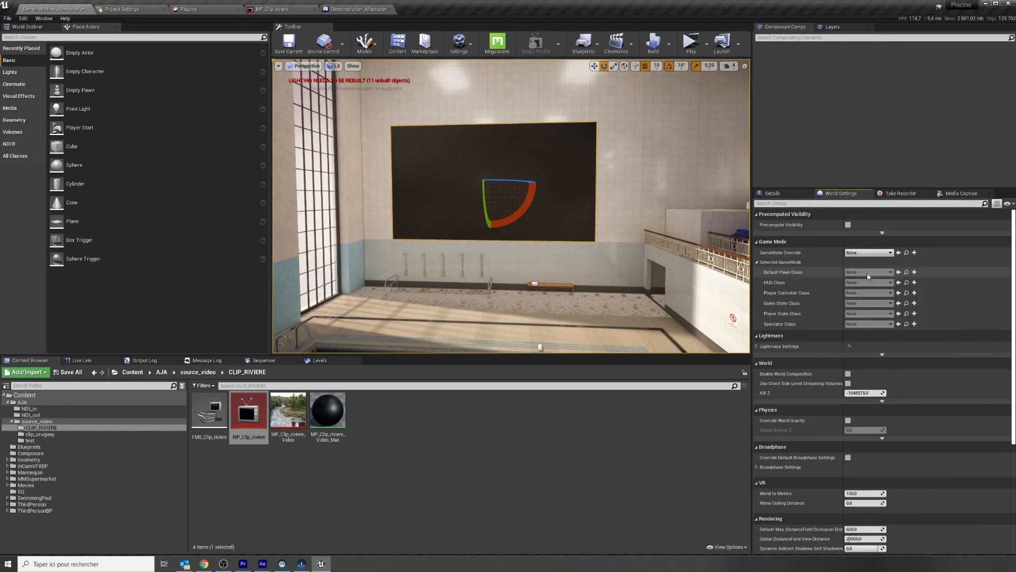
# Step: Play the level with the plane on the pool wall in view to check the river clip's playback
pyautogui.moveTo(570, 301); pyautogui.dragTo(572, 271)
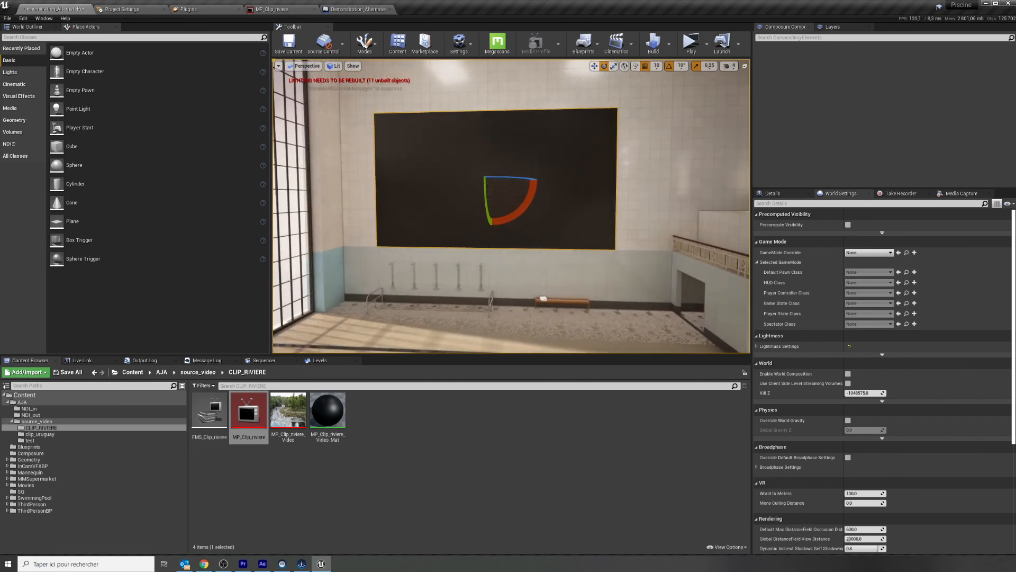
pyautogui.click(694, 45)
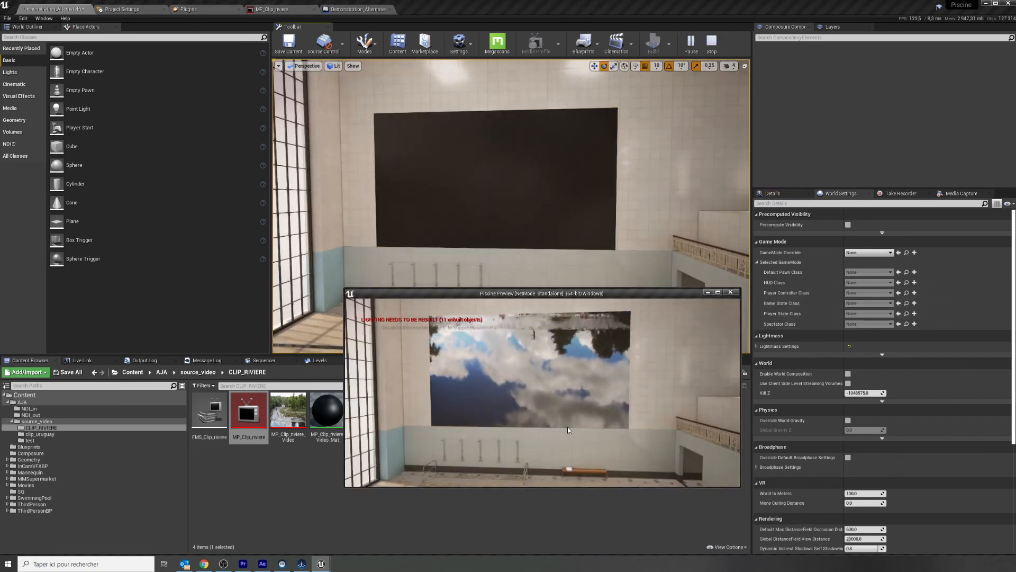